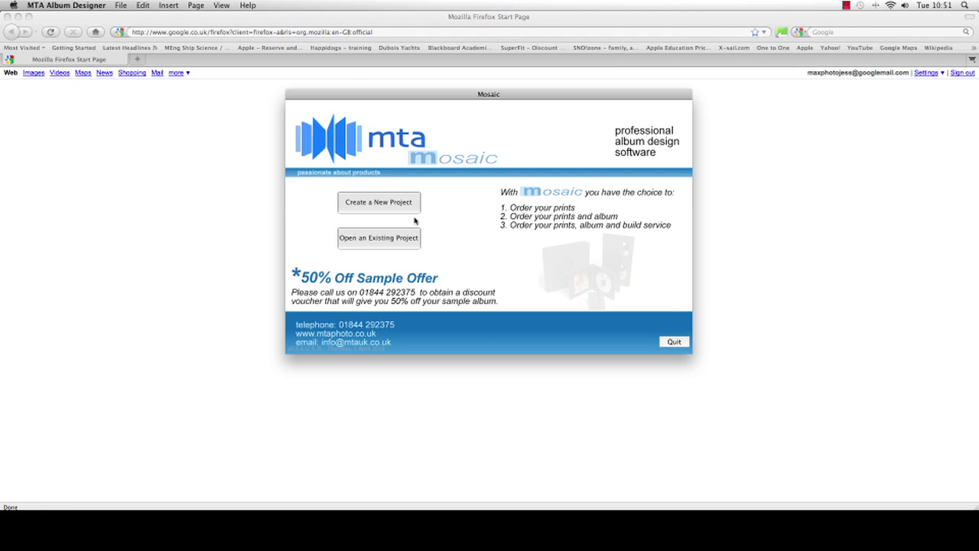
Create a new album project from the Madrid 10x10 15 Pages product and name it Test 1.
{"action": "left_click", "coordinate": [392, 204]}
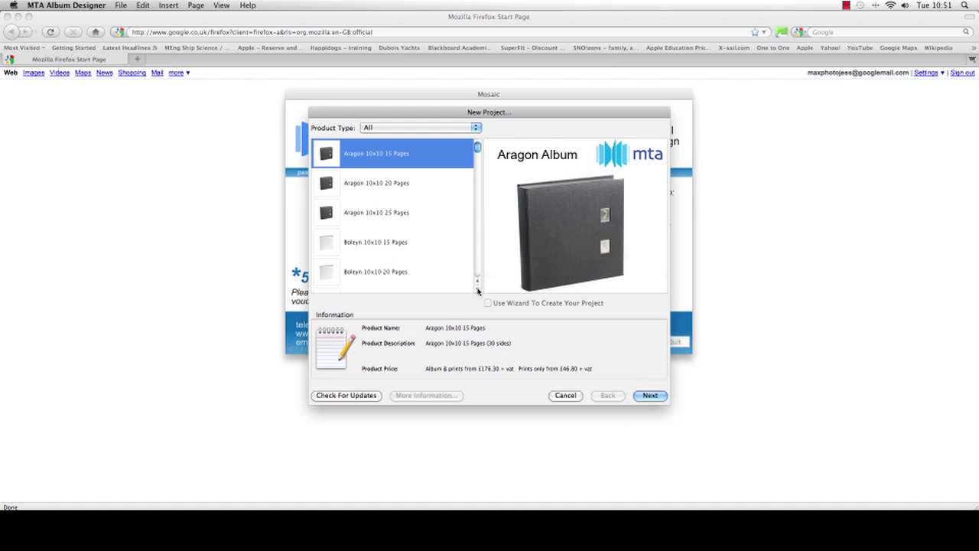
{"action": "left_click", "coordinate": [477, 289]}
{"action": "left_click", "coordinate": [476, 289]}
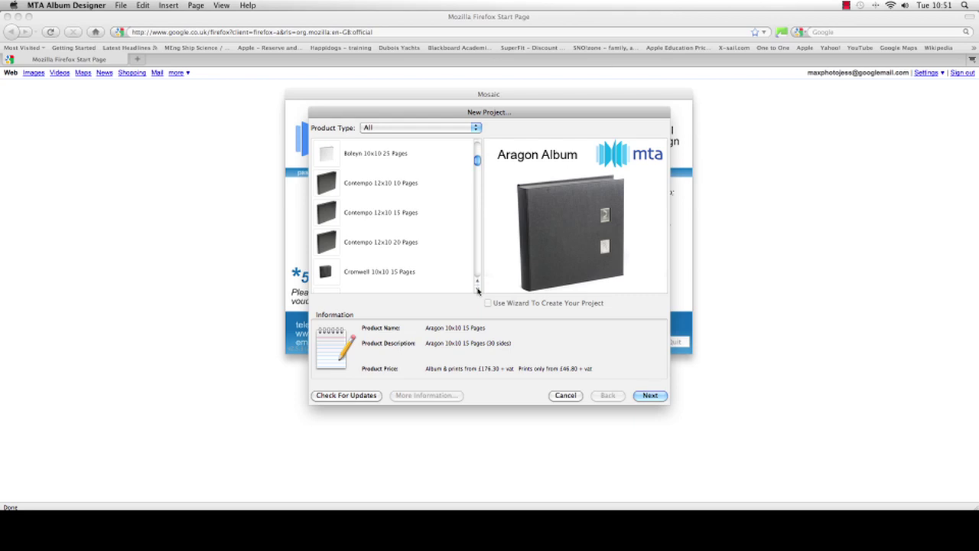
{"action": "left_click", "coordinate": [477, 289]}
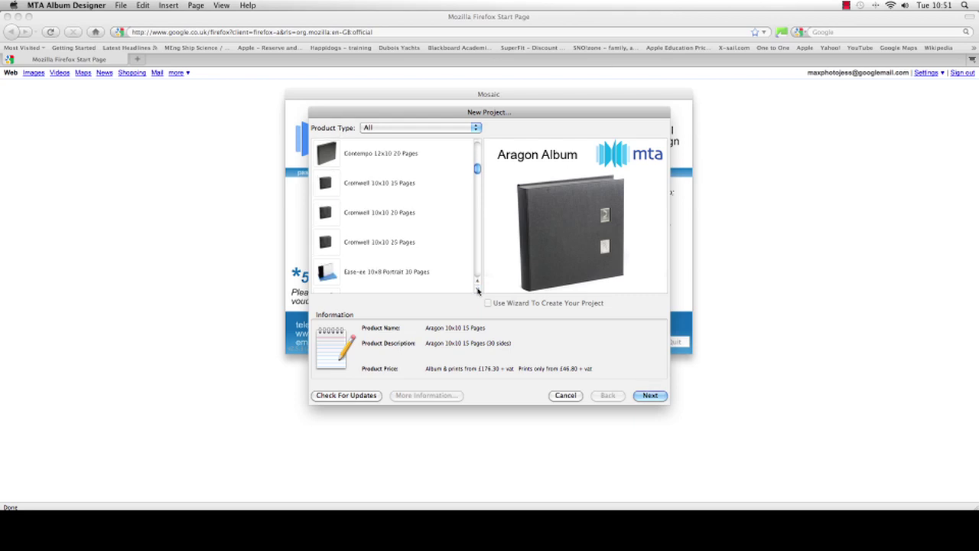
{"action": "left_click", "coordinate": [478, 289]}
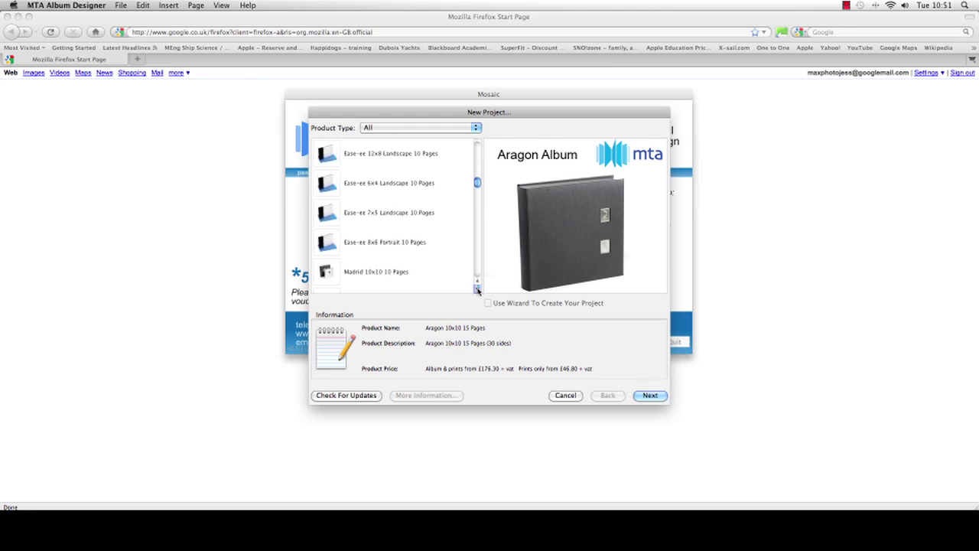
{"action": "left_click", "coordinate": [477, 289]}
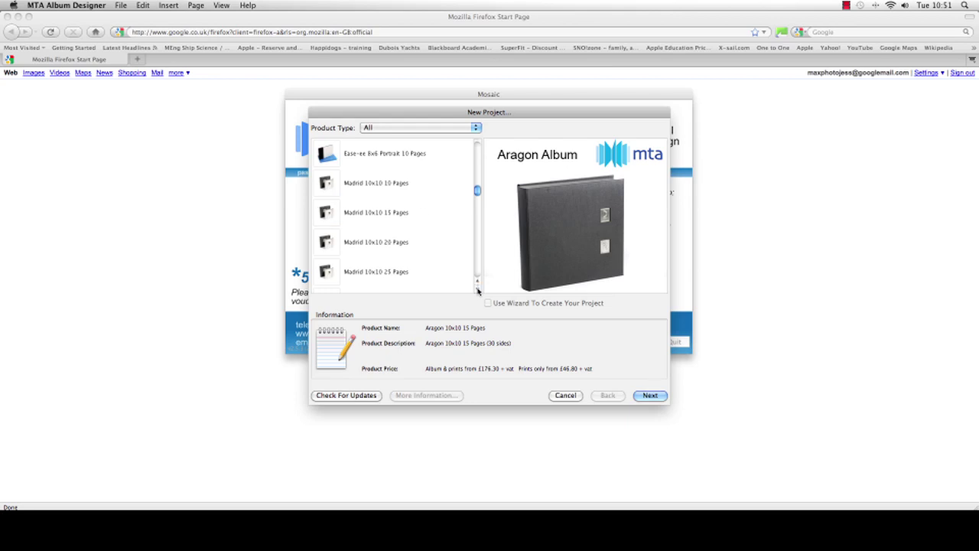
{"action": "left_click", "coordinate": [369, 214]}
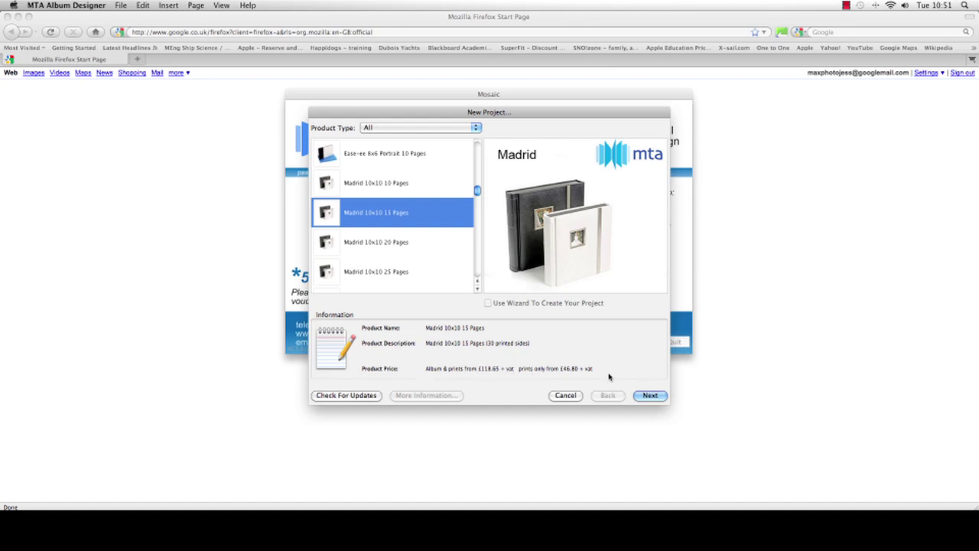
{"action": "left_click", "coordinate": [650, 395]}
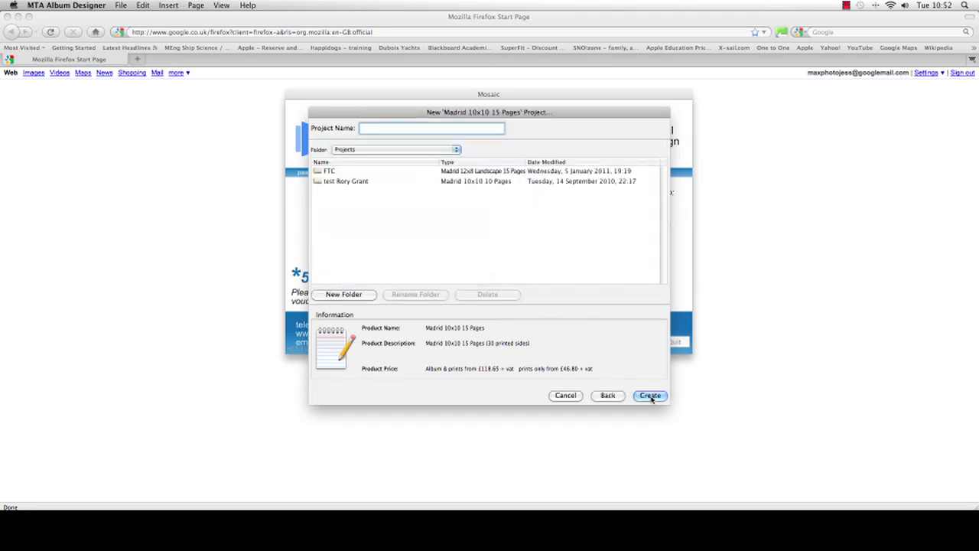
{"action": "type", "text": "Test 1"}
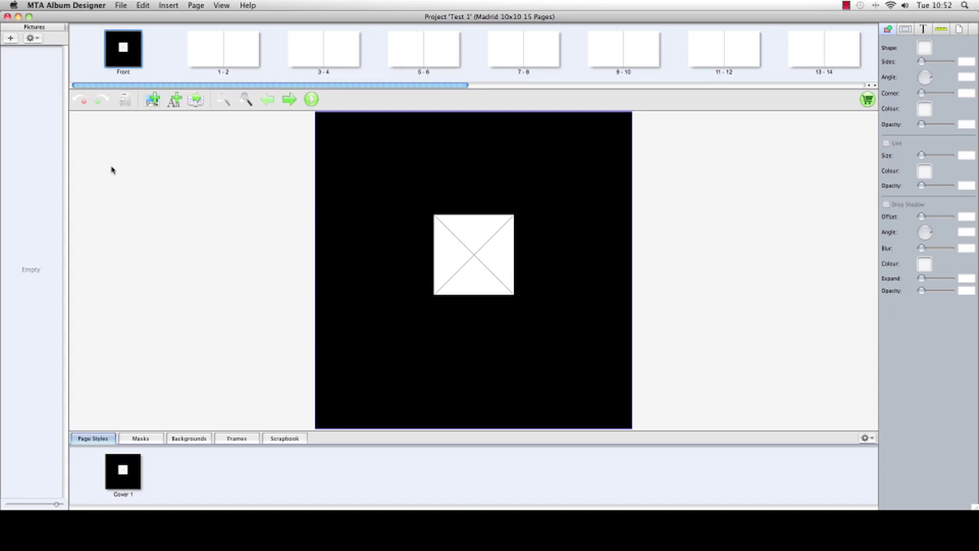
Add the pictures from the Mosaic Test folder on the Desktop to the project.
{"action": "left_click", "coordinate": [11, 40]}
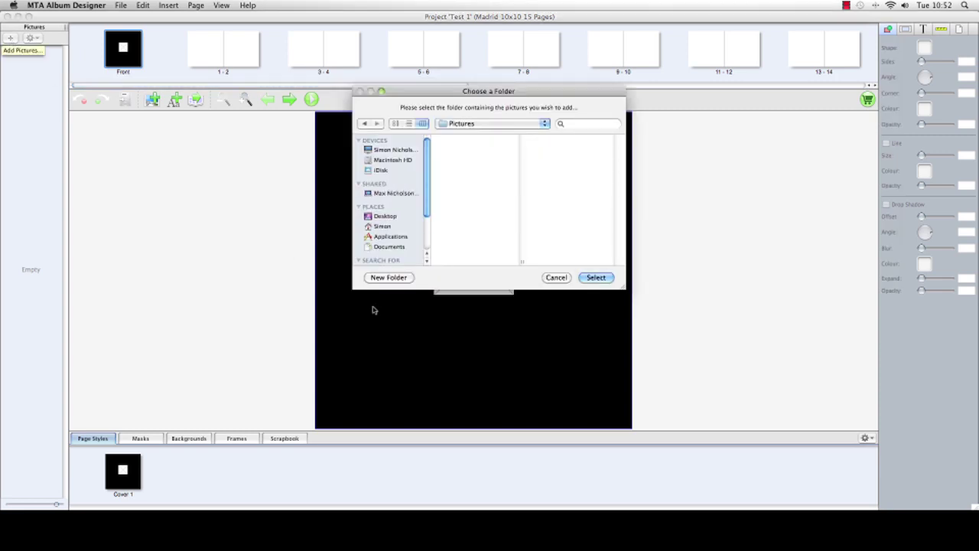
{"action": "left_click", "coordinate": [387, 218]}
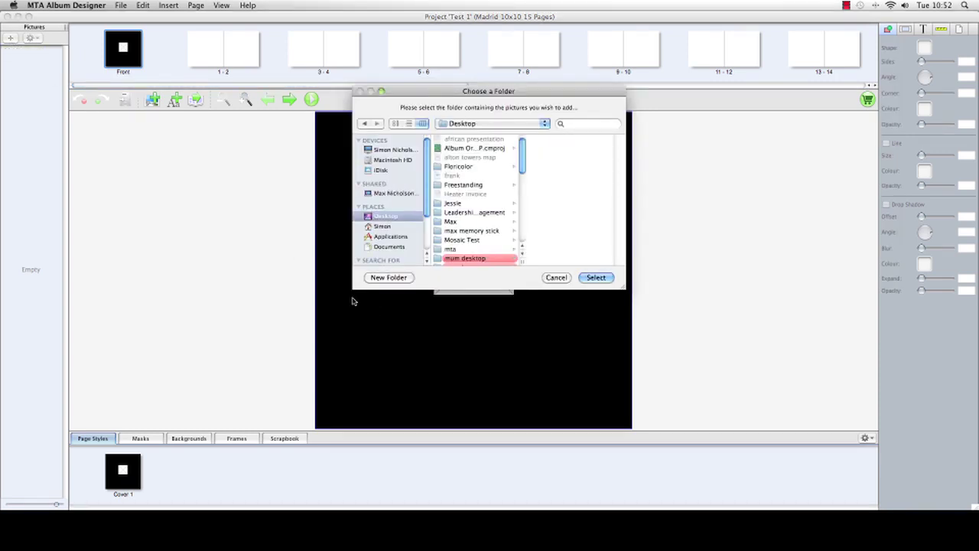
{"action": "left_click_drag", "start_coordinate": [521, 153], "coordinate": [520, 170]}
{"action": "left_click", "coordinate": [472, 189]}
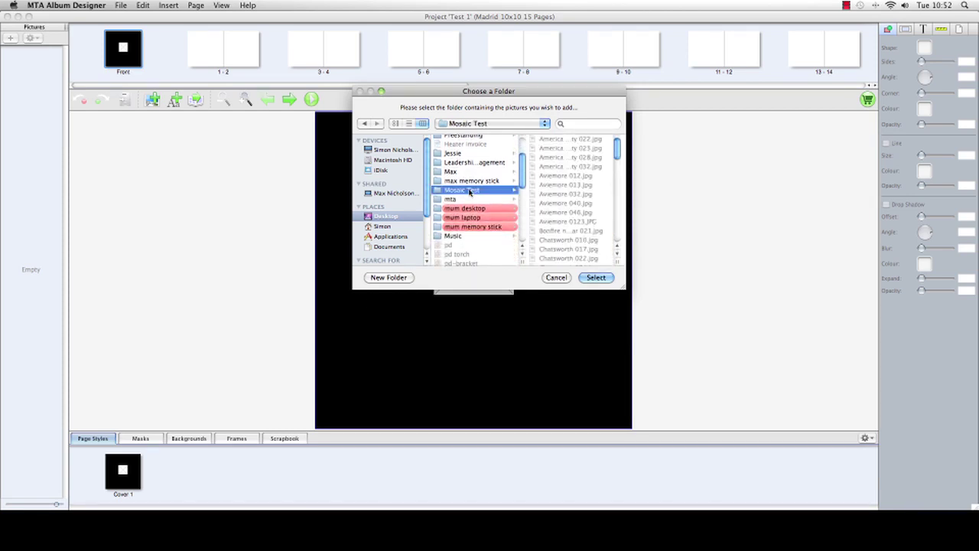
{"action": "left_click", "coordinate": [597, 277]}
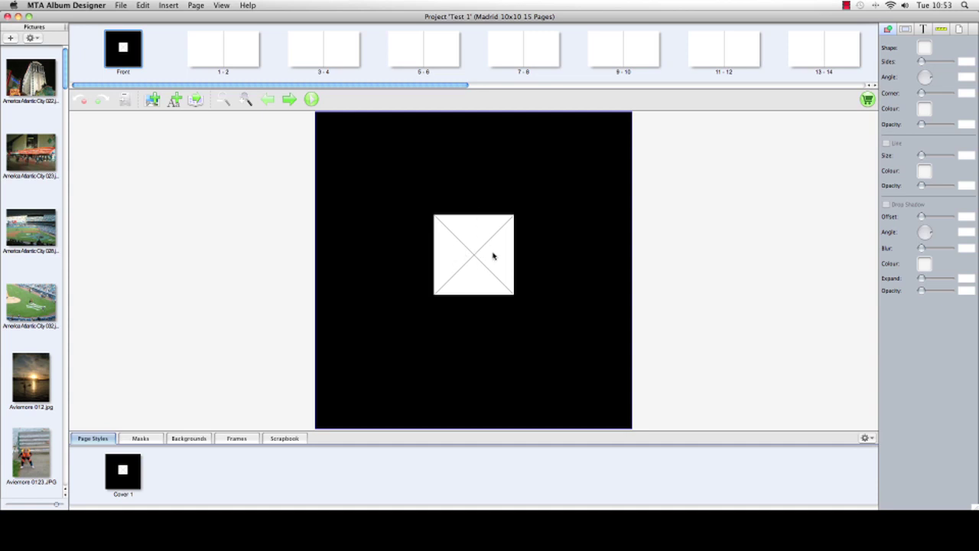
Fill the front cover's picture frame with the America Atlantic City 022 picture.
{"action": "left_click", "coordinate": [494, 255]}
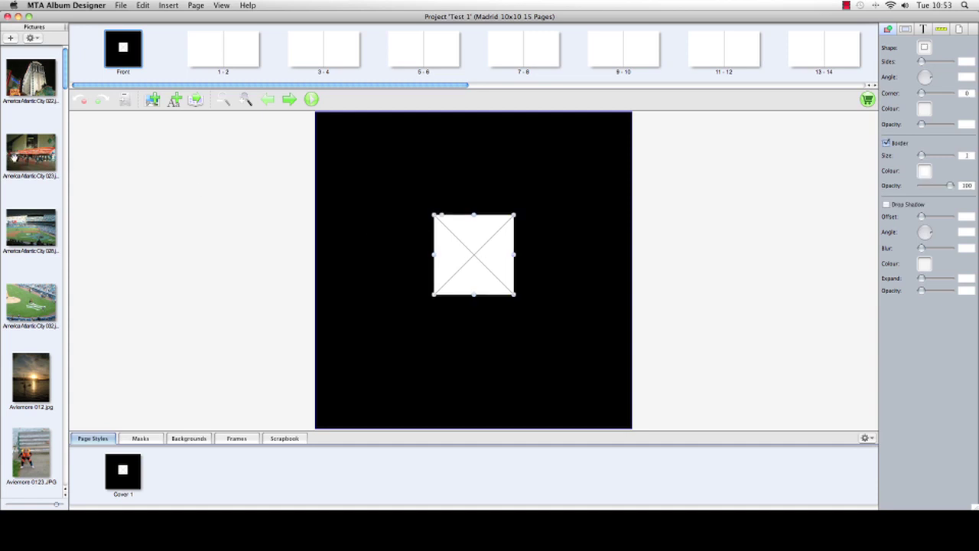
{"action": "left_click_drag", "start_coordinate": [31, 80], "coordinate": [473, 257]}
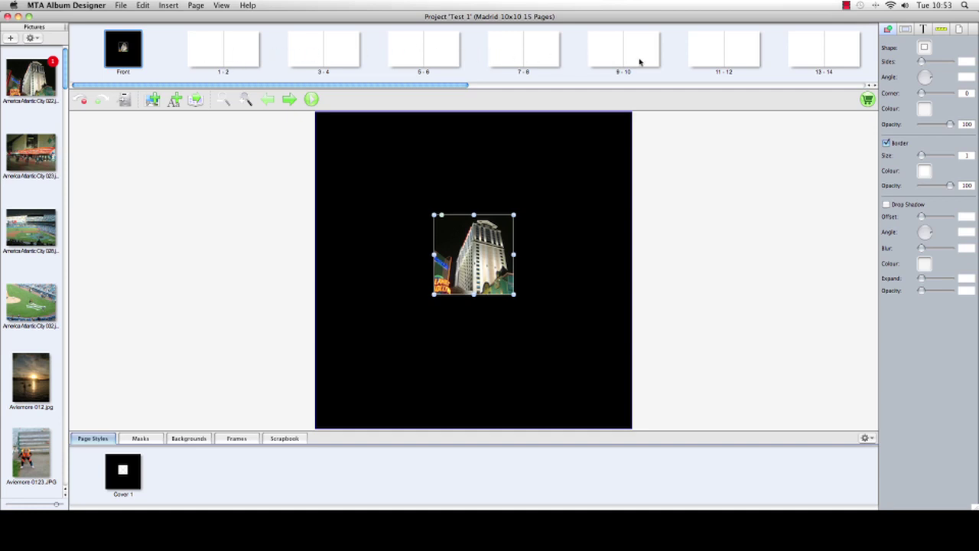
Apply page style B2 to the spread for pages 1-2.
{"action": "left_click", "coordinate": [243, 51]}
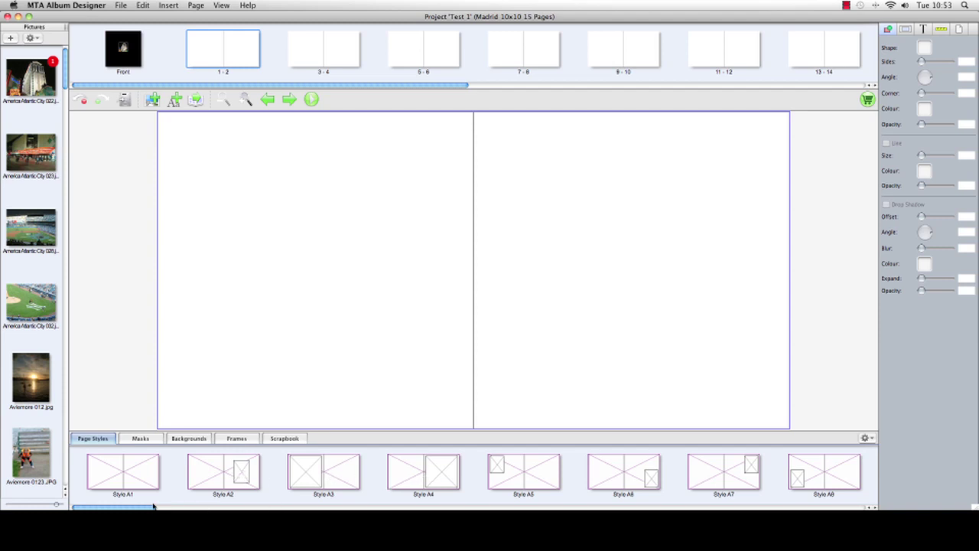
{"action": "left_click_drag", "start_coordinate": [153, 507], "coordinate": [234, 507]}
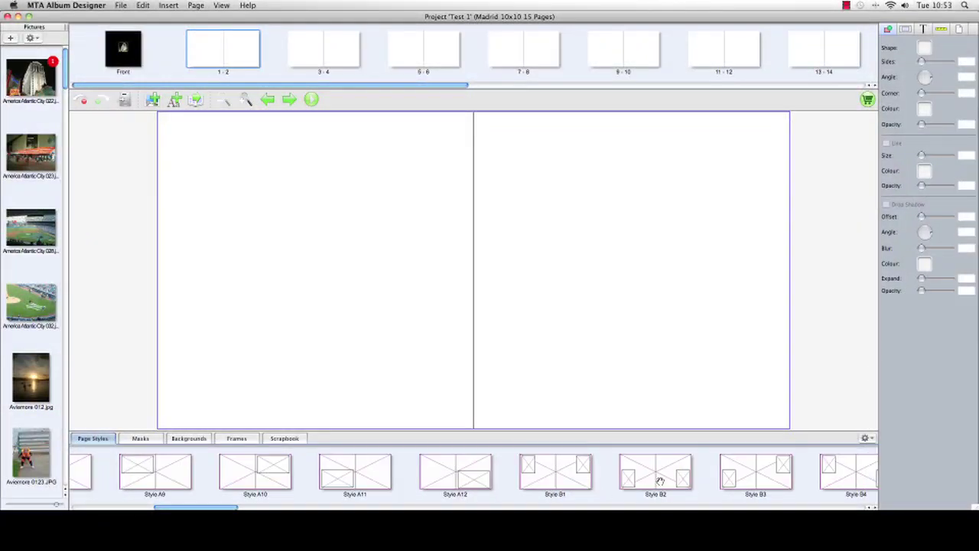
{"action": "left_click_drag", "start_coordinate": [659, 479], "coordinate": [481, 360]}
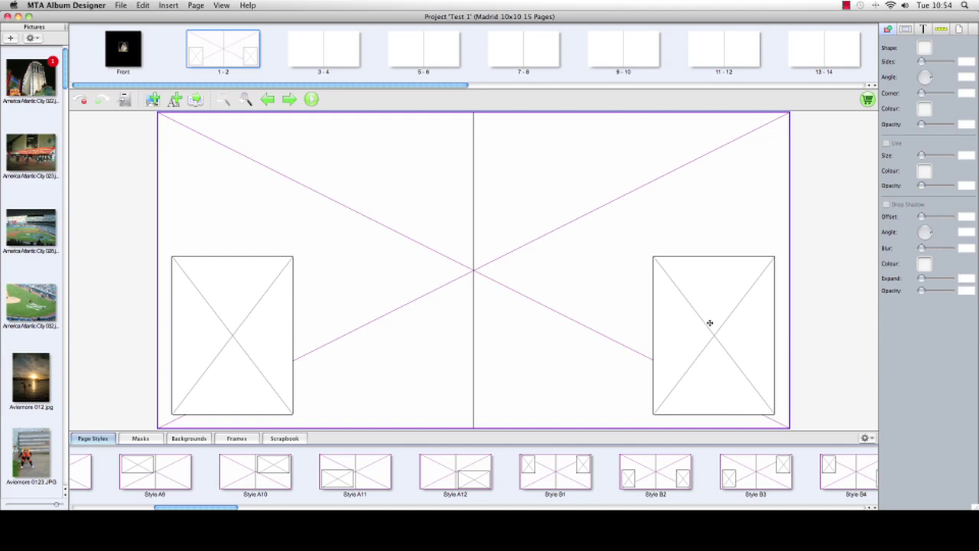
Fill the full-spread frame on pages 1-2 with America Atlantic City 028 and the left inset frame with America Atlantic City 032.
{"action": "left_click", "coordinate": [260, 186]}
{"action": "left_click_drag", "start_coordinate": [390, 239], "coordinate": [390, 239]}
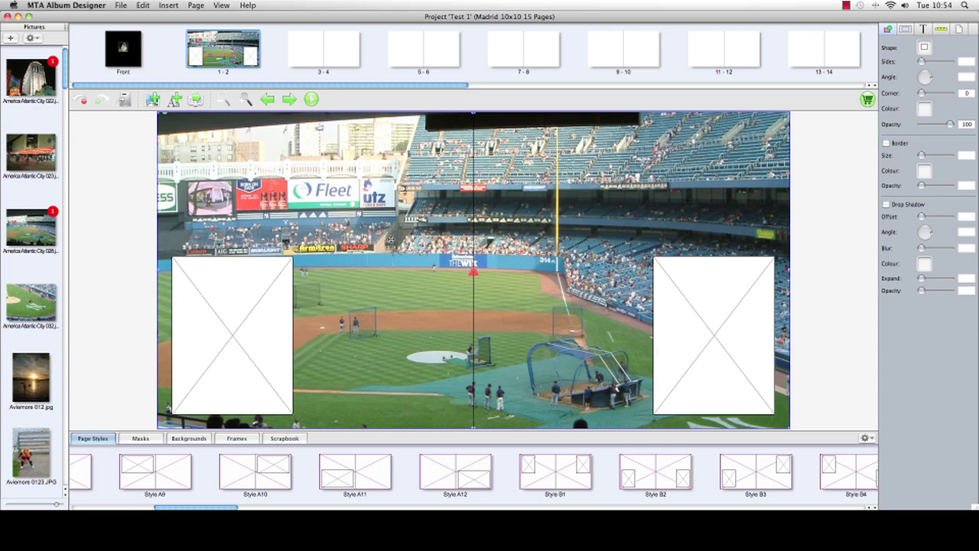
{"action": "left_click", "coordinate": [246, 307]}
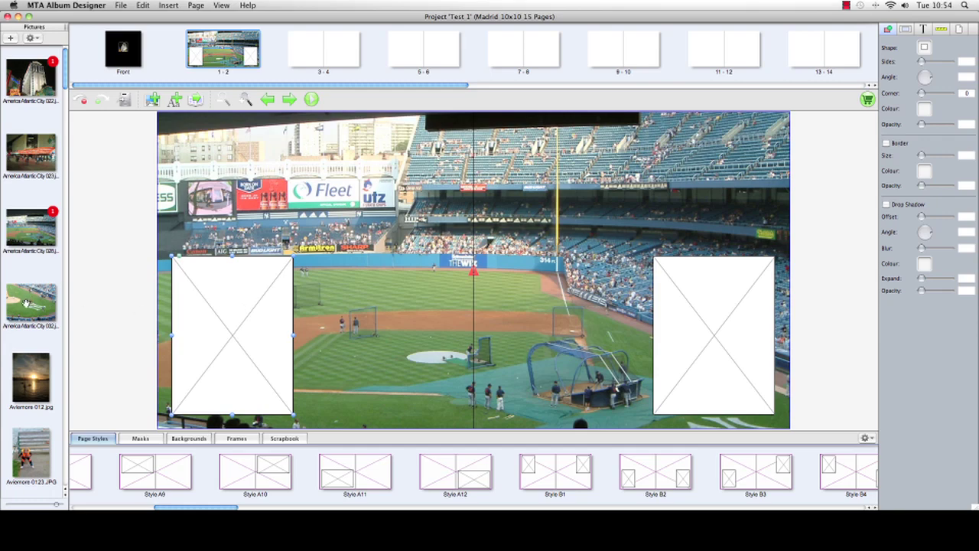
{"action": "left_click_drag", "start_coordinate": [26, 304], "coordinate": [248, 316]}
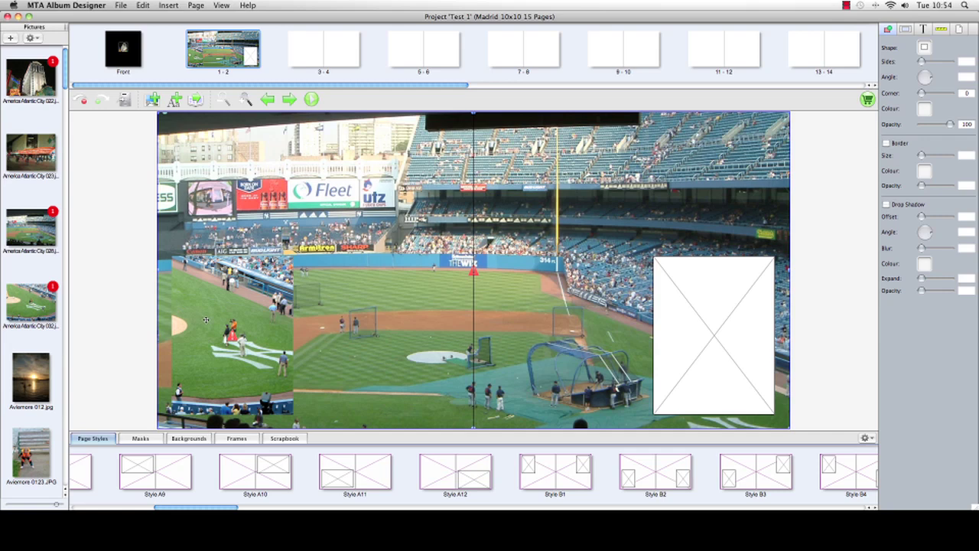
Delete the empty inset frame on page 2 and move the small field picture from page 1 to the upper right area of page 2.
{"action": "left_click", "coordinate": [717, 376]}
{"action": "key", "text": "Delete"}
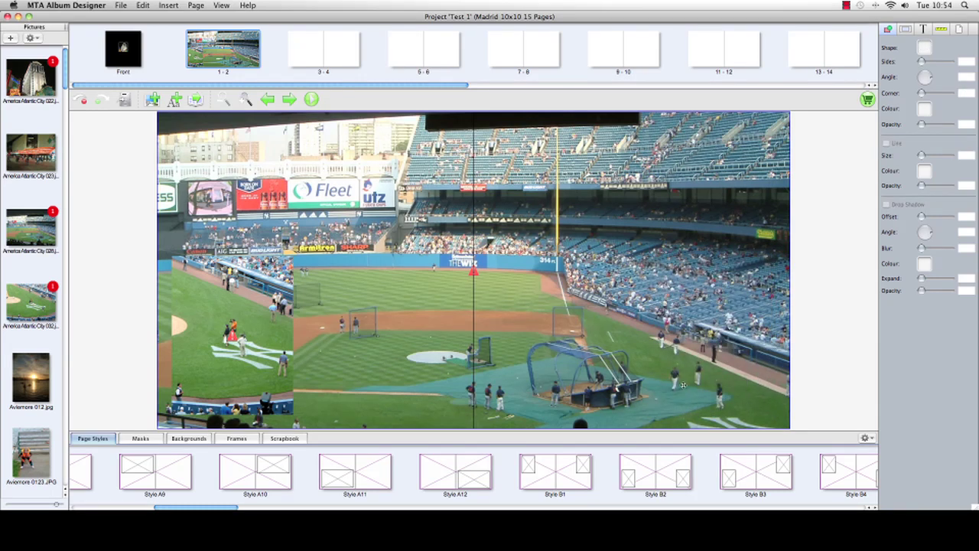
{"action": "left_click", "coordinate": [245, 327]}
{"action": "left_click_drag", "start_coordinate": [245, 327], "coordinate": [724, 219]}
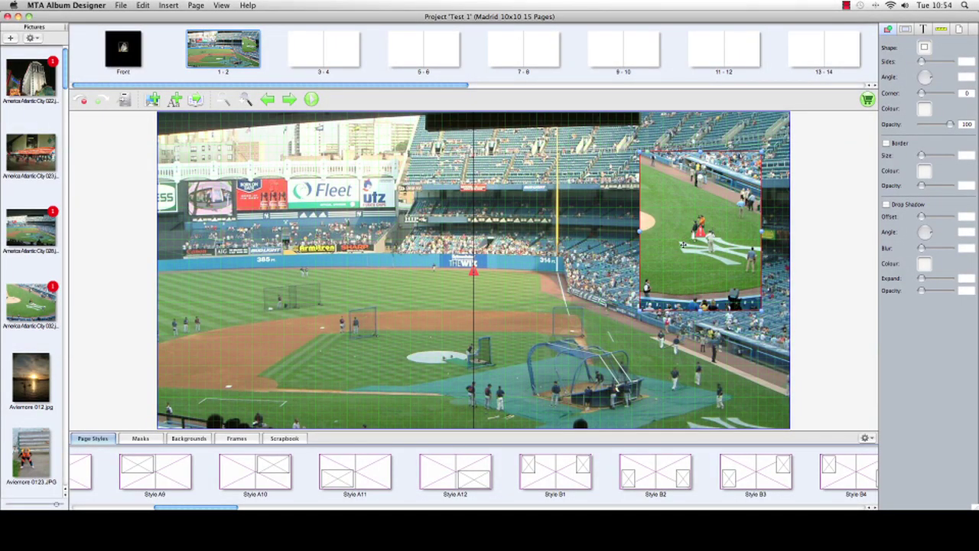
{"action": "mouse_move", "coordinate": [685, 245]}
{"action": "left_mouse_down"}
{"action": "mouse_move", "coordinate": [675, 253]}
{"action": "mouse_move", "coordinate": [686, 248]}
{"action": "left_mouse_up"}
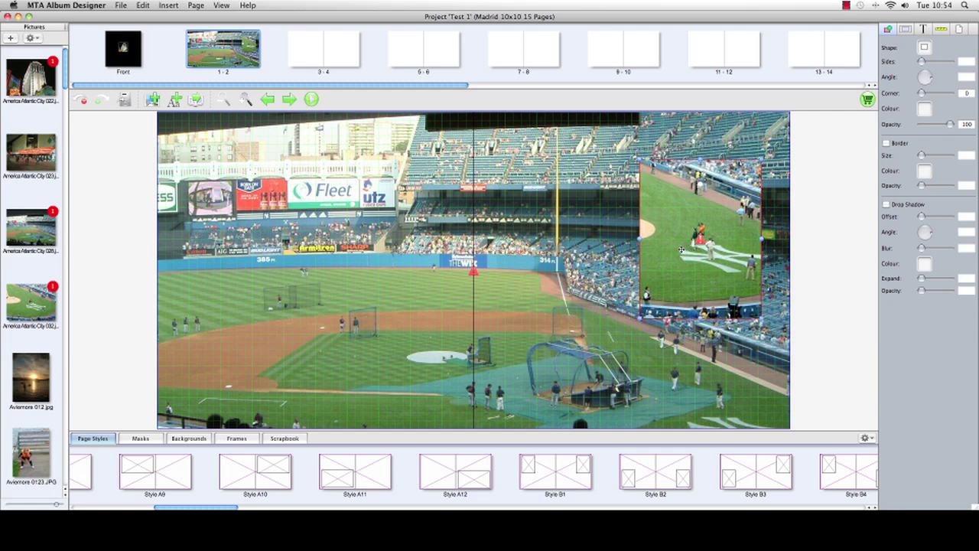
{"action": "left_click_drag", "start_coordinate": [677, 248], "coordinate": [675, 250]}
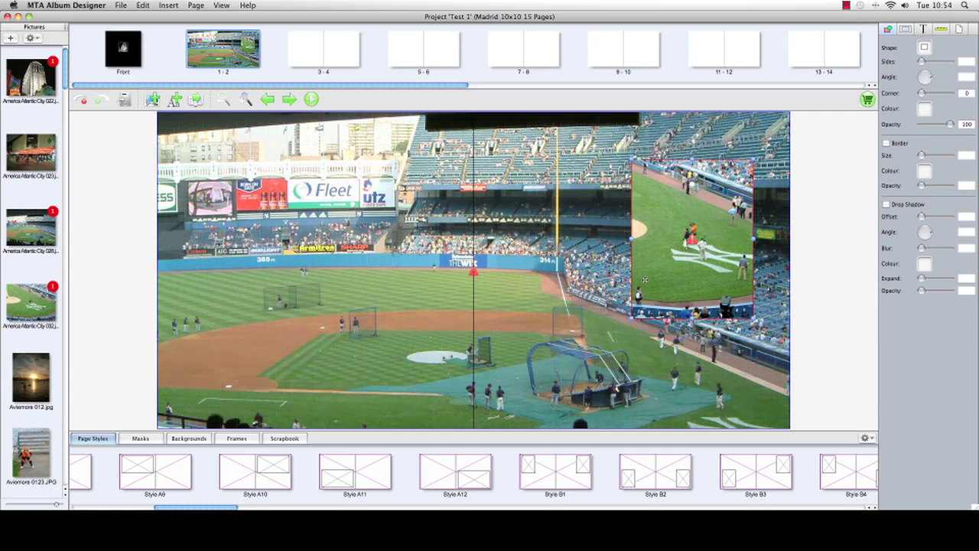
{"action": "left_click", "coordinate": [598, 264]}
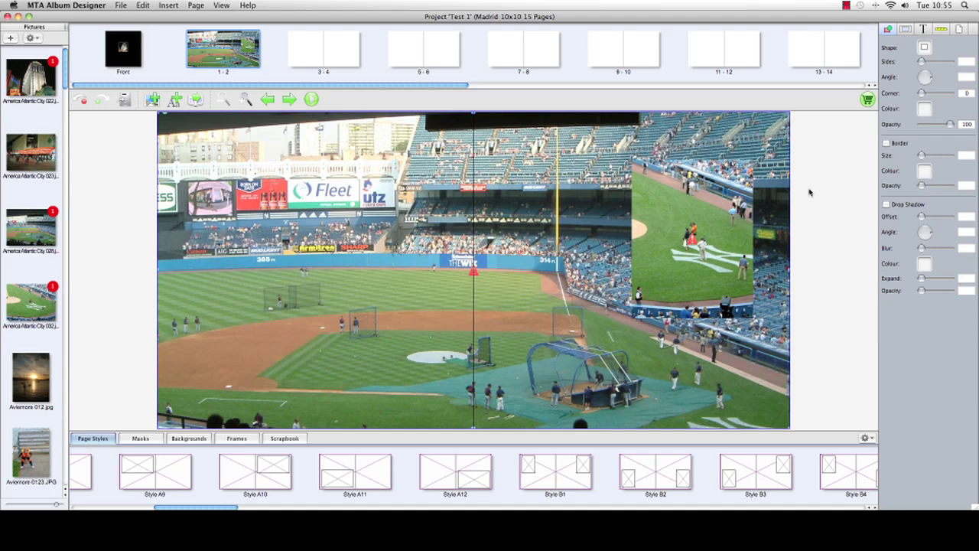
Give the small field picture on page 2 a yellow border of size 8.
{"action": "left_click", "coordinate": [887, 144]}
{"action": "left_click", "coordinate": [718, 224]}
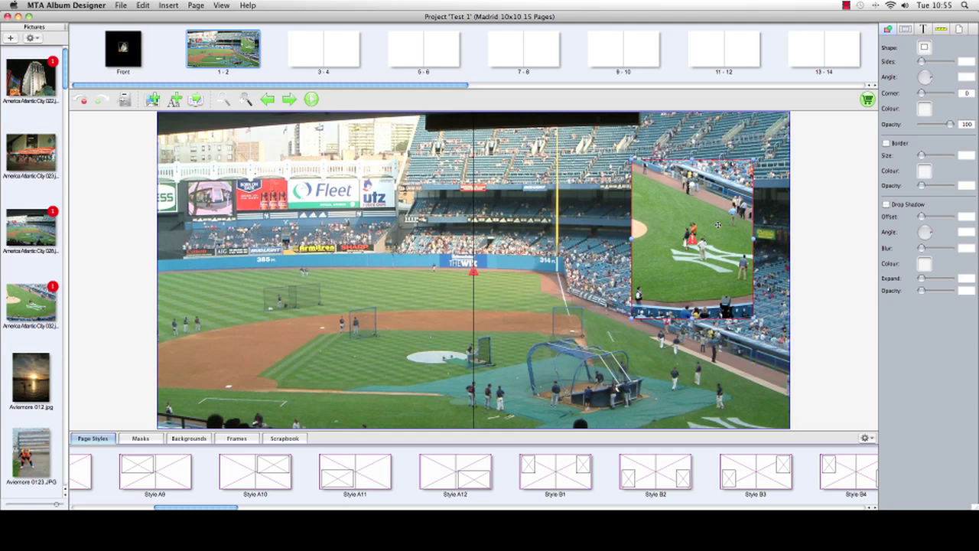
{"action": "left_click", "coordinate": [887, 144]}
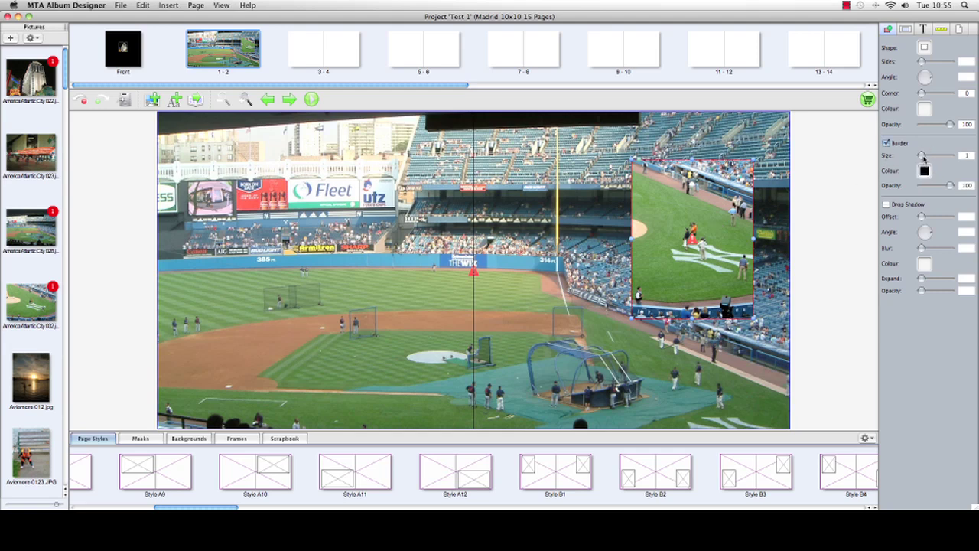
{"action": "left_click_drag", "start_coordinate": [922, 155], "coordinate": [927, 157]}
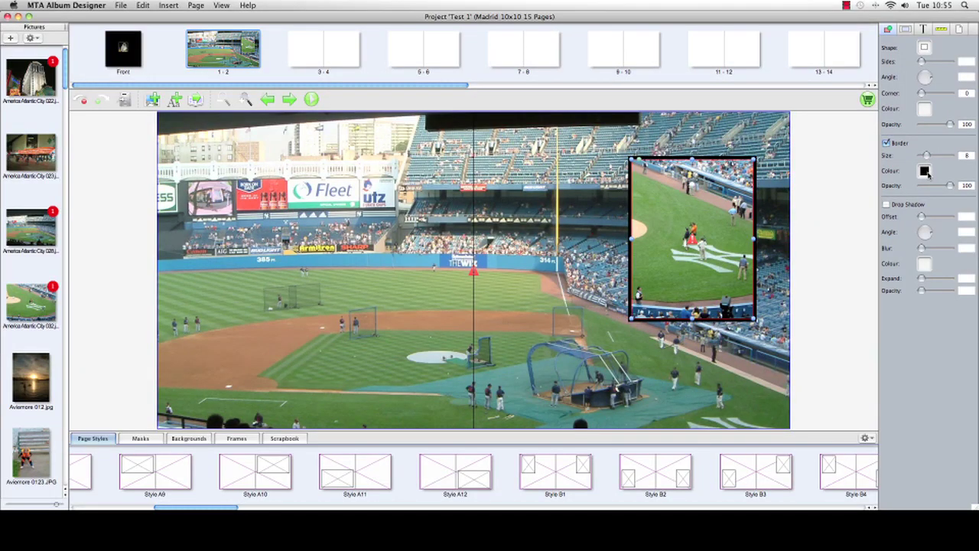
{"action": "left_click", "coordinate": [924, 170]}
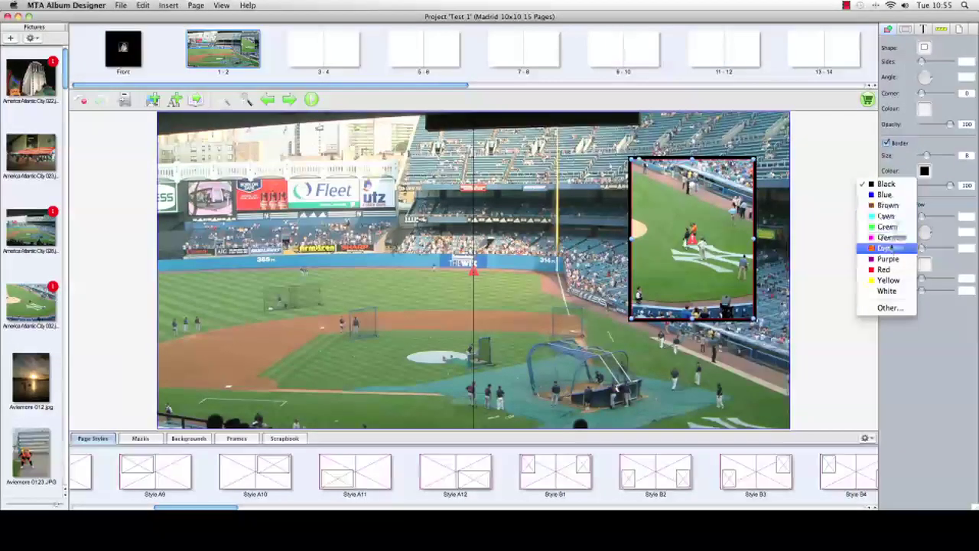
{"action": "left_click", "coordinate": [888, 280]}
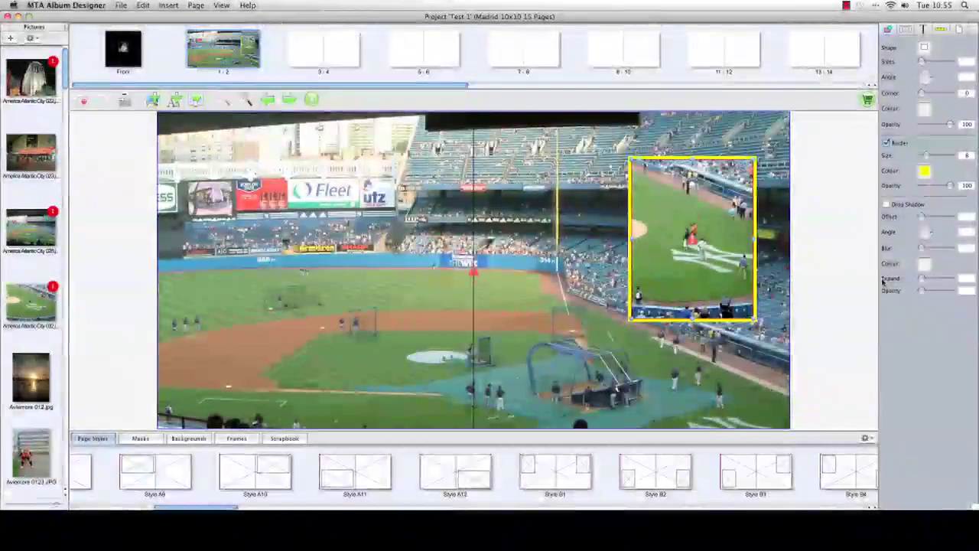
{"action": "left_click", "coordinate": [828, 199]}
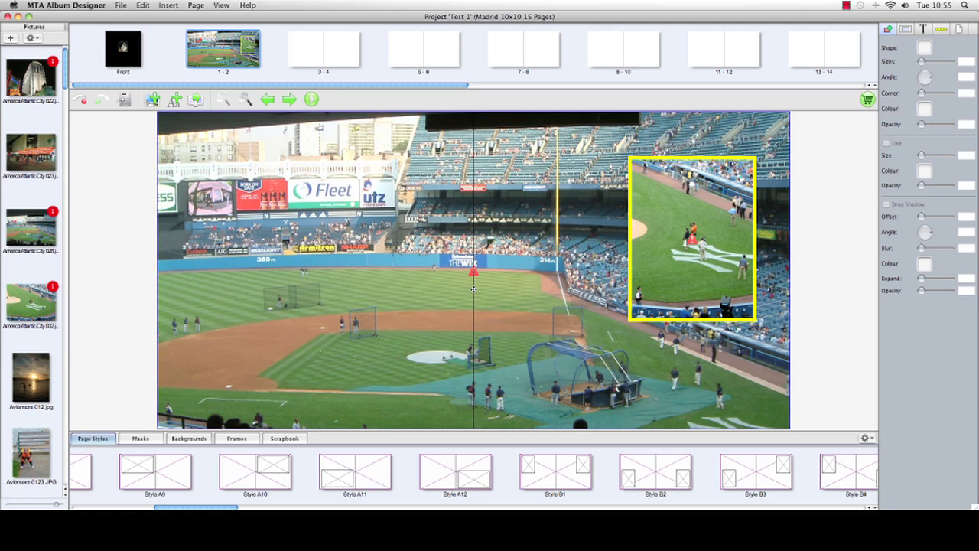
Apply page style A11 to pages 3-4 and fill its full-spread frame with the America Atlantic City 023 picture.
{"action": "left_click", "coordinate": [330, 56]}
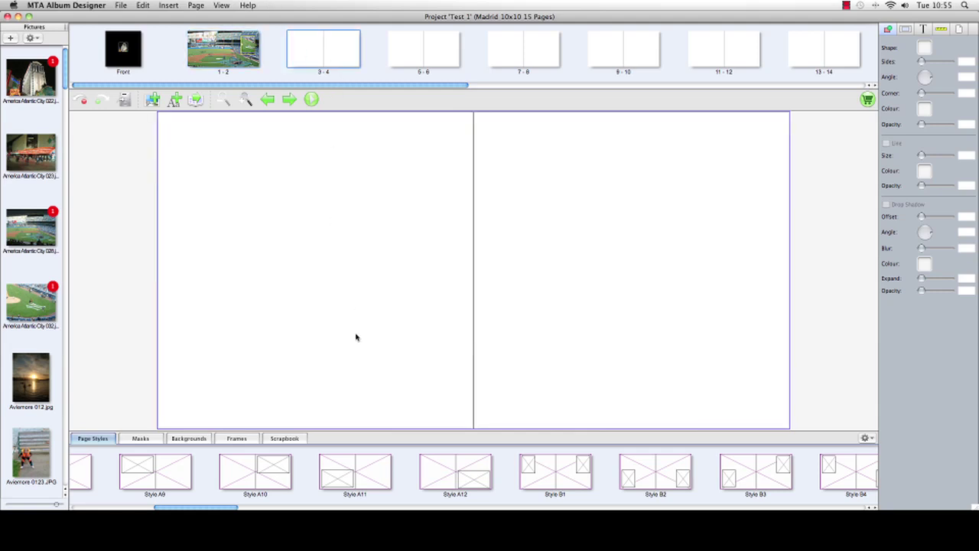
{"action": "left_click_drag", "start_coordinate": [362, 473], "coordinate": [426, 355]}
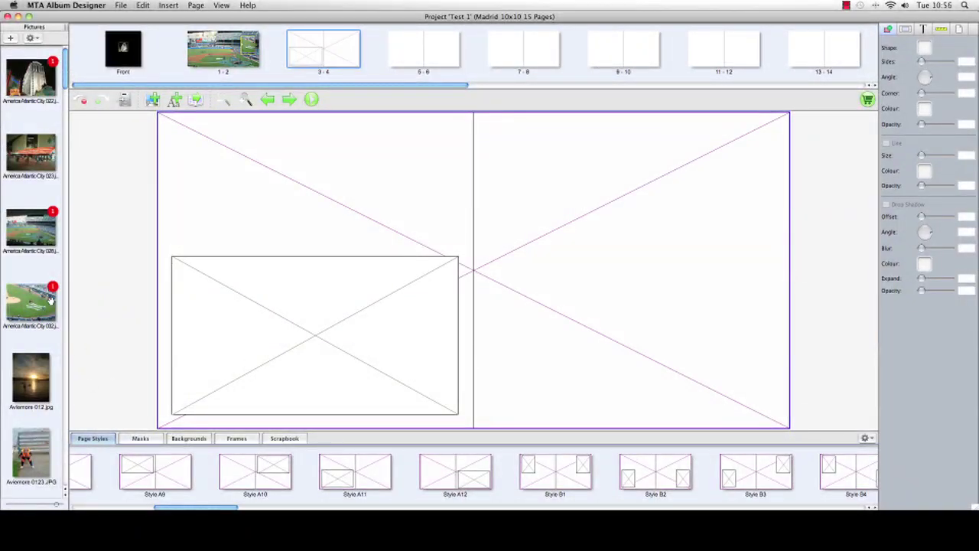
{"action": "left_click", "coordinate": [406, 236]}
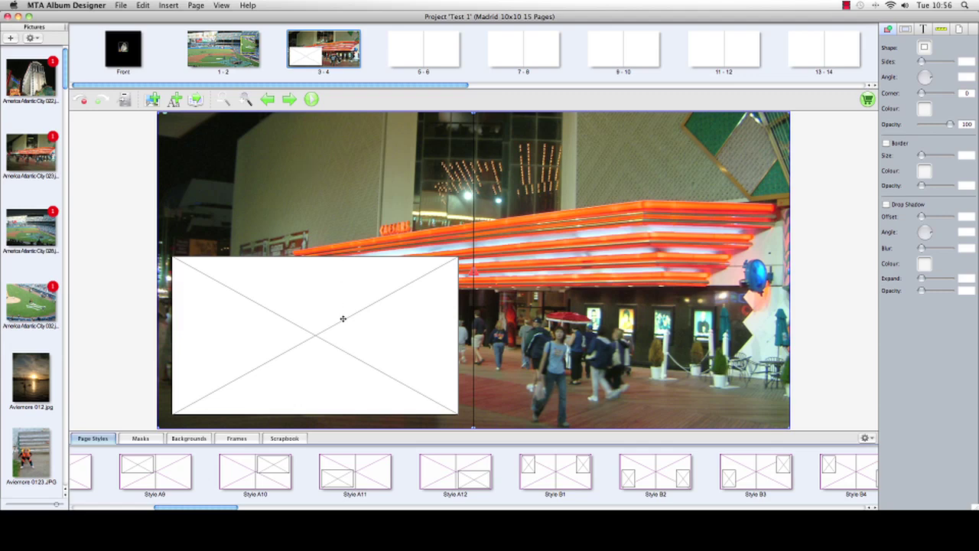
Fill the empty inset frame on page 3 with Aviemore 046 and reduce the full-spread picture's opacity to 54.
{"action": "left_click", "coordinate": [278, 349]}
{"action": "scroll", "coordinate": [10, 354], "scroll_direction": "down", "scroll_amount": 5}
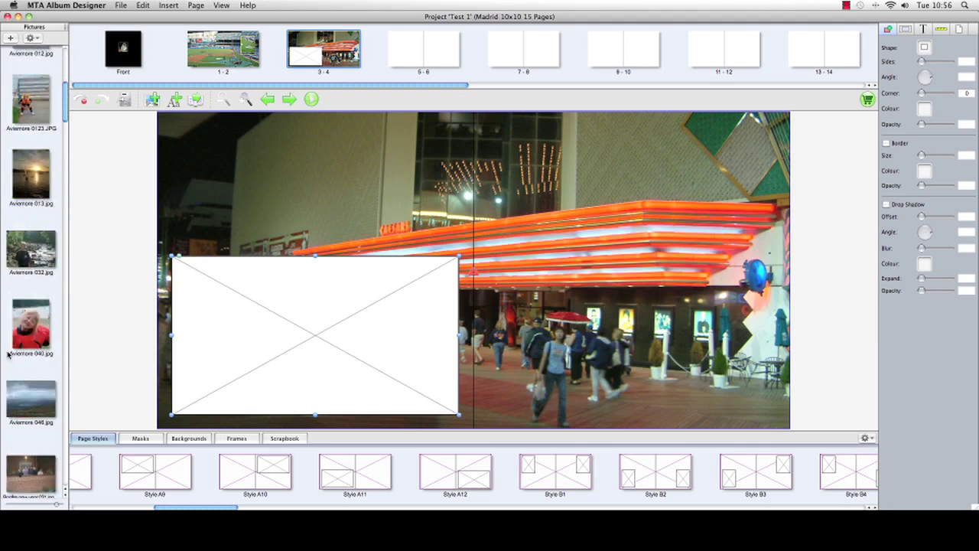
{"action": "left_click_drag", "start_coordinate": [23, 399], "coordinate": [284, 351]}
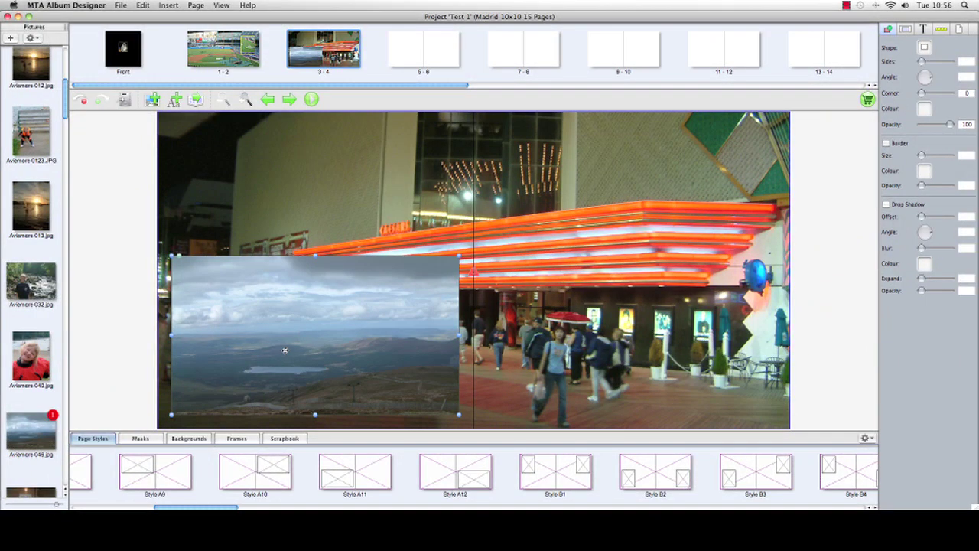
{"action": "left_click", "coordinate": [557, 320]}
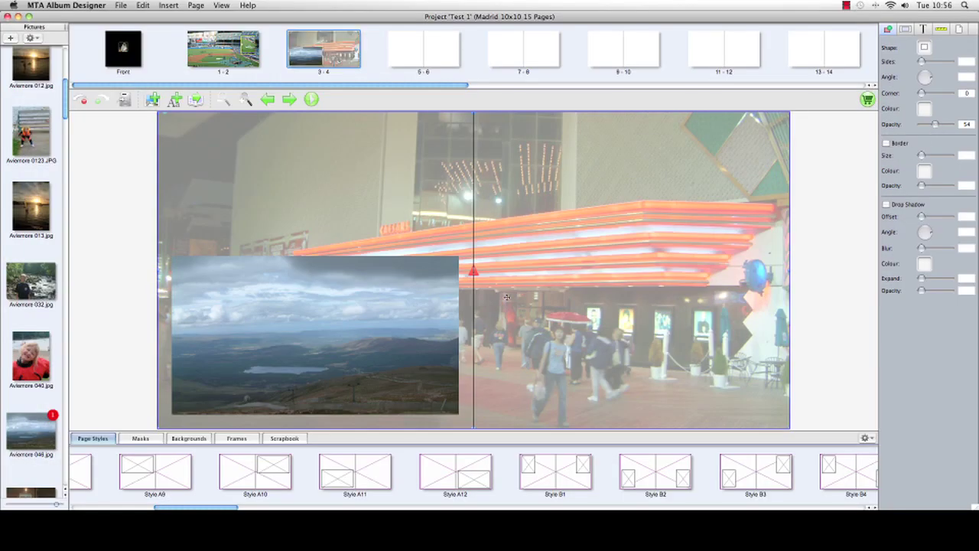
Give the Aviemore inset picture on page 3 a black border of size 7.
{"action": "left_click", "coordinate": [377, 329]}
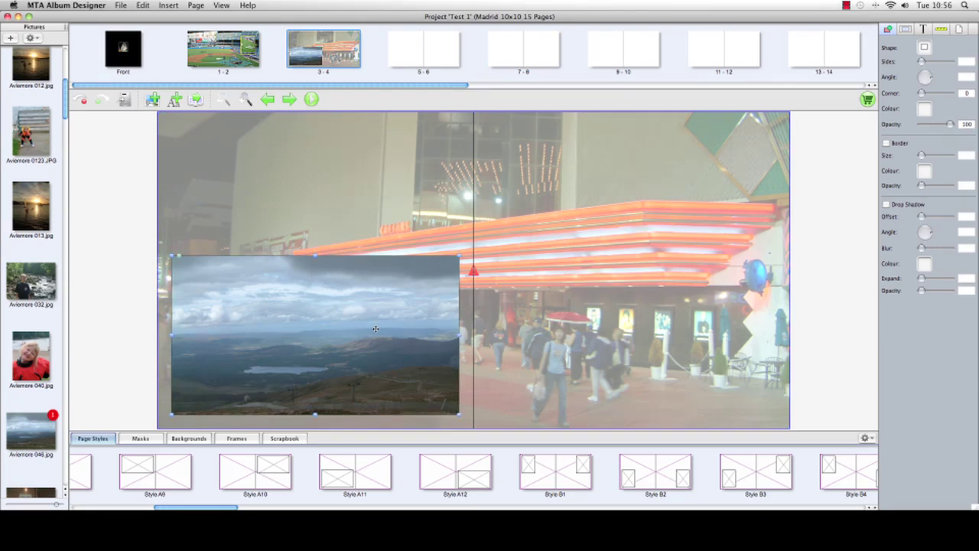
{"action": "left_click", "coordinate": [887, 143]}
{"action": "left_click_drag", "start_coordinate": [921, 155], "coordinate": [926, 156]}
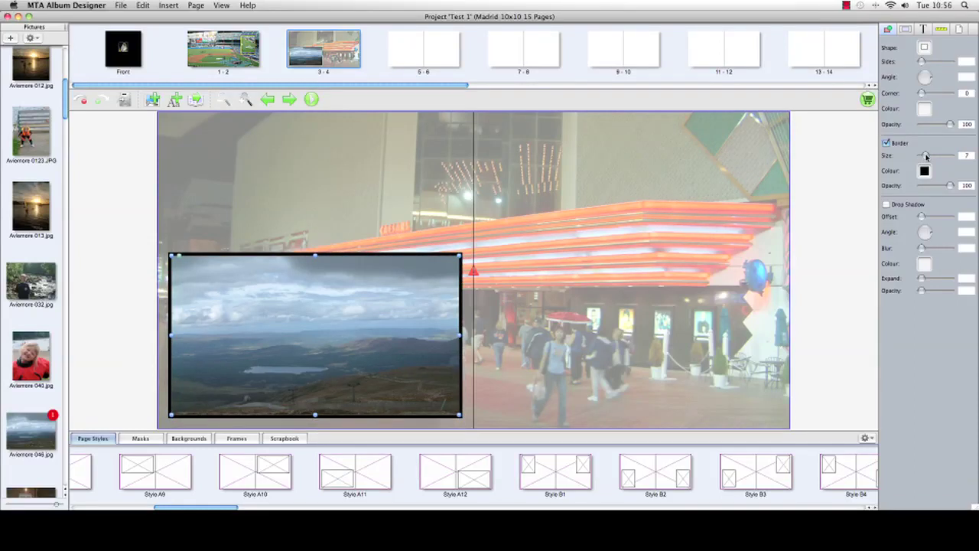
Add an orange-brown drop shadow to the inset picture with an angle of 316 and a slightly increased expand value.
{"action": "left_click", "coordinate": [887, 205]}
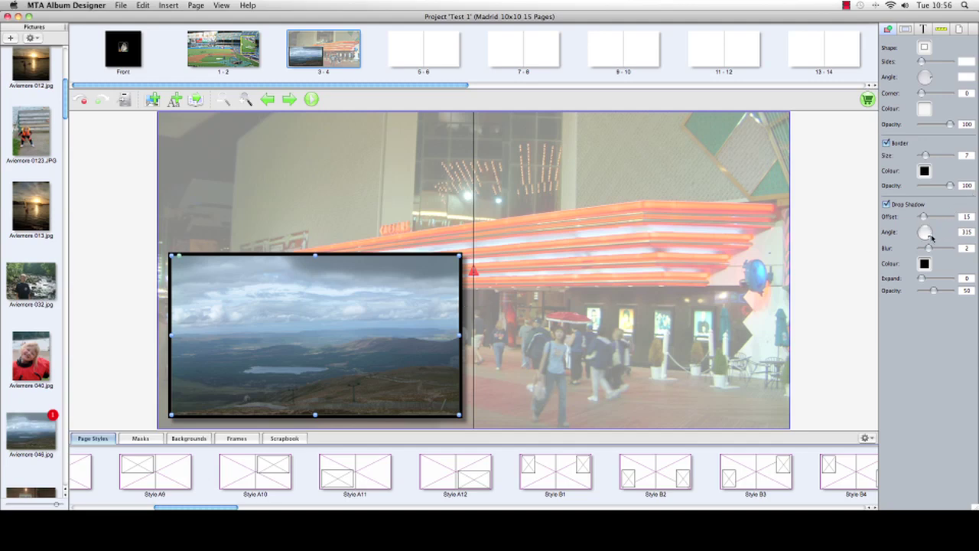
{"action": "left_click_drag", "start_coordinate": [929, 238], "coordinate": [919, 238]}
{"action": "left_click", "coordinate": [924, 263]}
{"action": "left_click", "coordinate": [890, 299]}
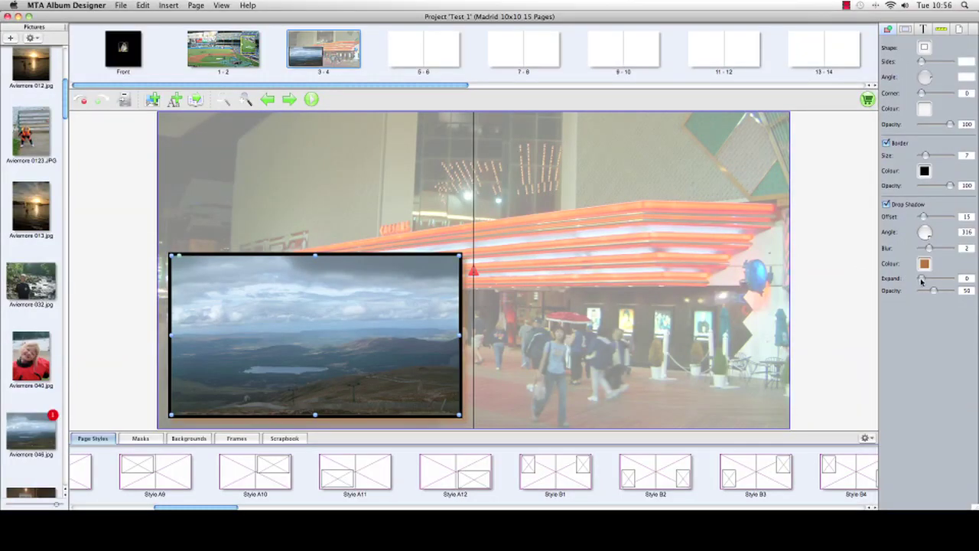
{"action": "mouse_move", "coordinate": [921, 281]}
{"action": "left_mouse_down"}
{"action": "mouse_move", "coordinate": [933, 280]}
{"action": "mouse_move", "coordinate": [924, 282]}
{"action": "left_mouse_up"}
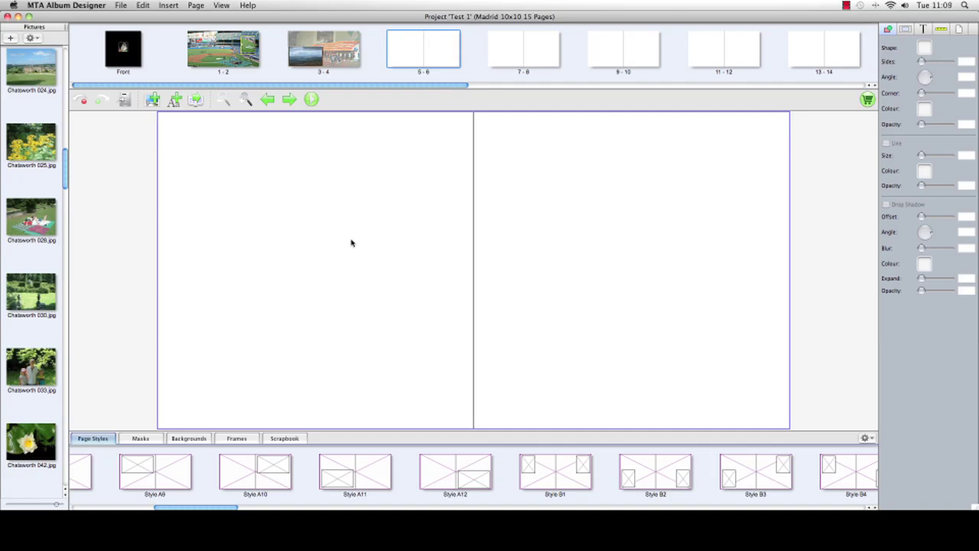
Place Chatsworth 024 on pages 5-6 fitted to the spread and adjust its crop to show the house and lawn.
{"action": "left_click_drag", "start_coordinate": [40, 67], "coordinate": [280, 180]}
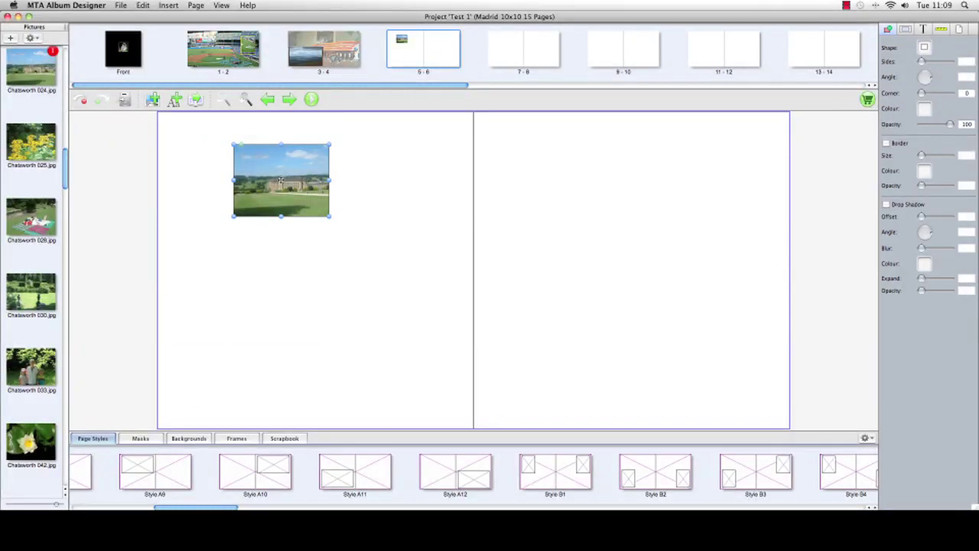
{"action": "right_click", "coordinate": [281, 180]}
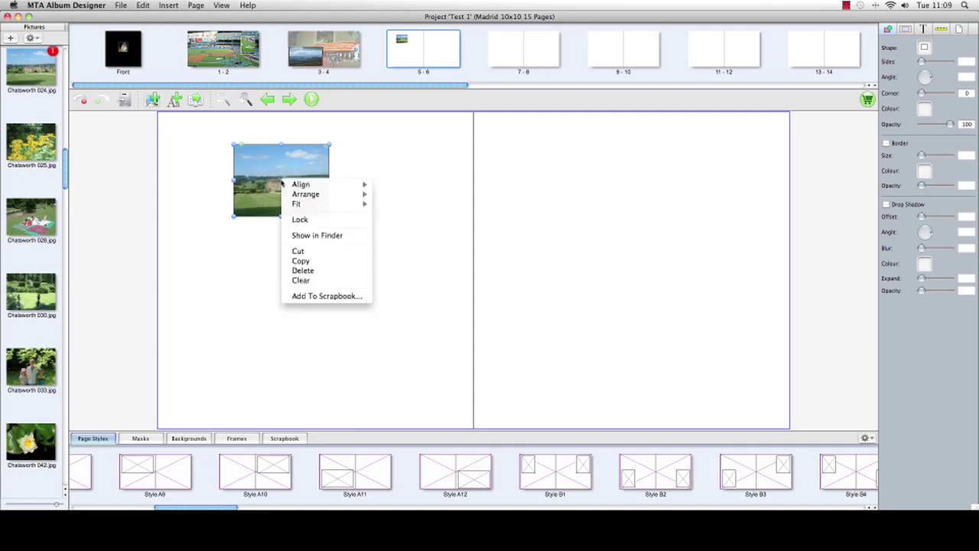
{"action": "mouse_move", "coordinate": [322, 203]}
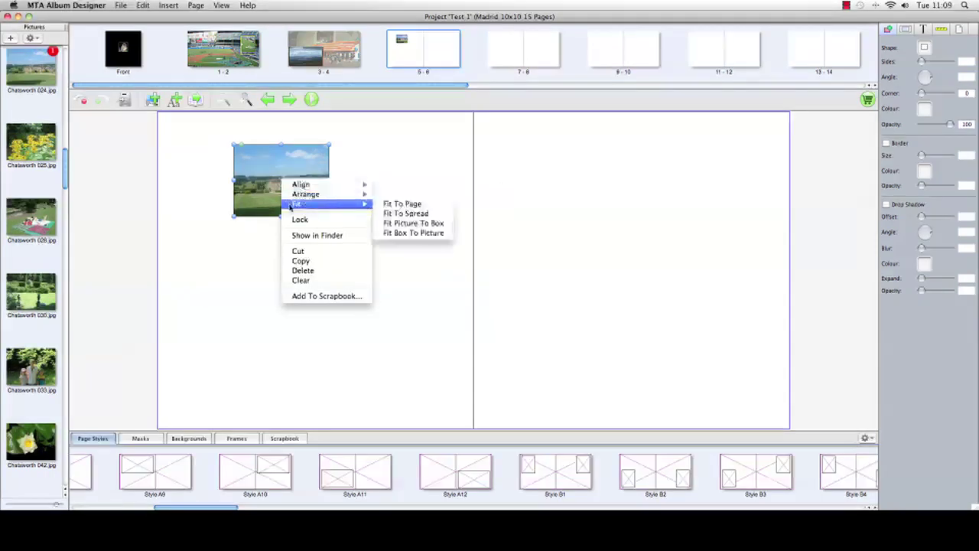
{"action": "left_click", "coordinate": [411, 214]}
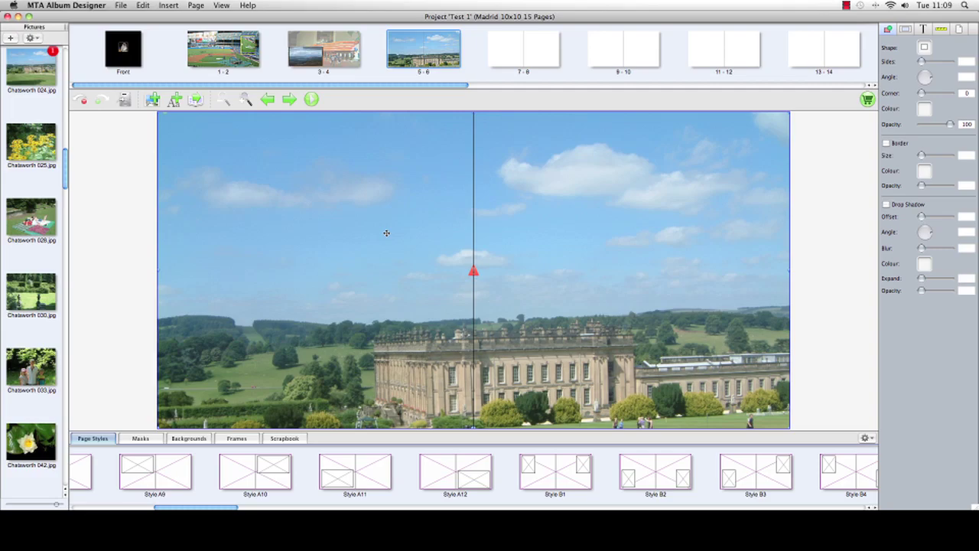
{"action": "double_click", "coordinate": [386, 236]}
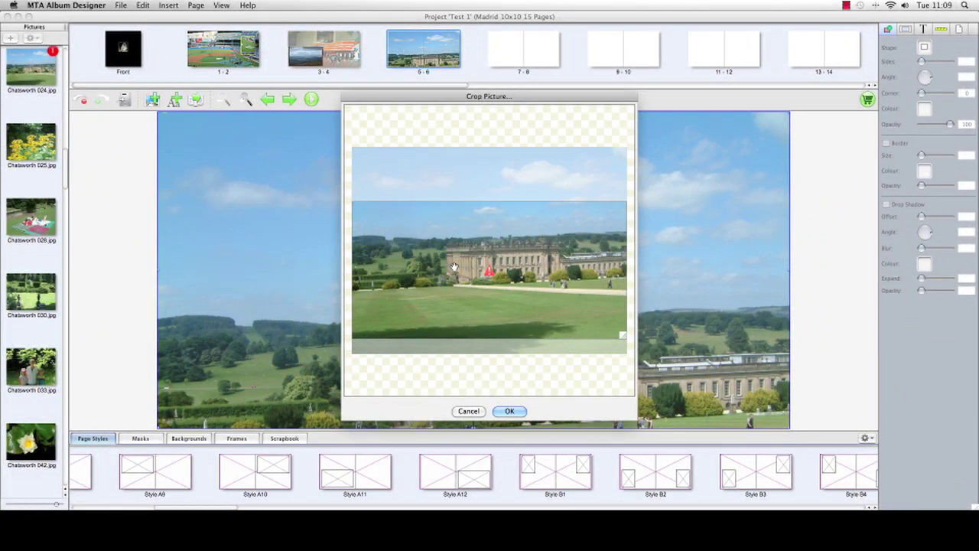
{"action": "left_click", "coordinate": [509, 412]}
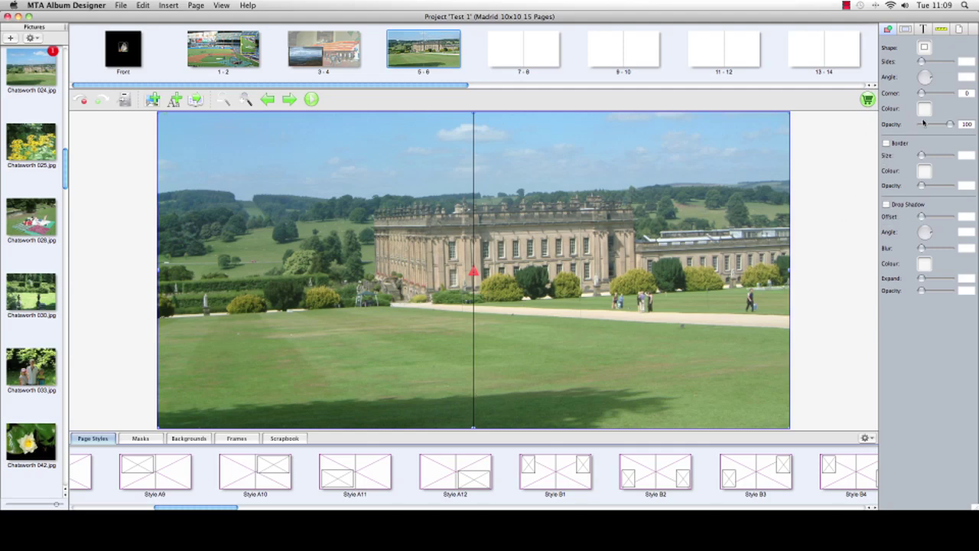
Reduce the Chatsworth spread picture's opacity to 69 and add a picture box near page 5's lower edge filled with Chatsworth 025.
{"action": "left_click_drag", "start_coordinate": [952, 127], "coordinate": [941, 128]}
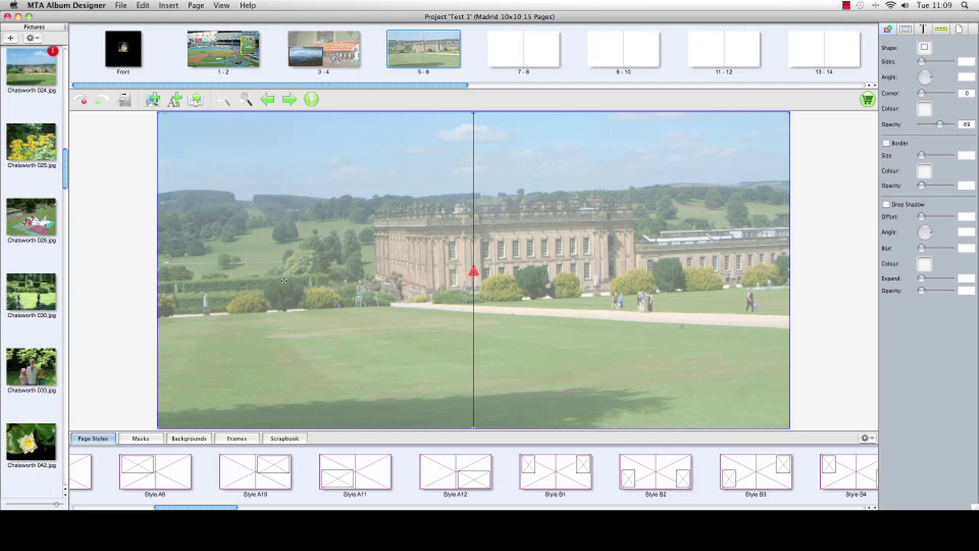
{"action": "left_click", "coordinate": [153, 99]}
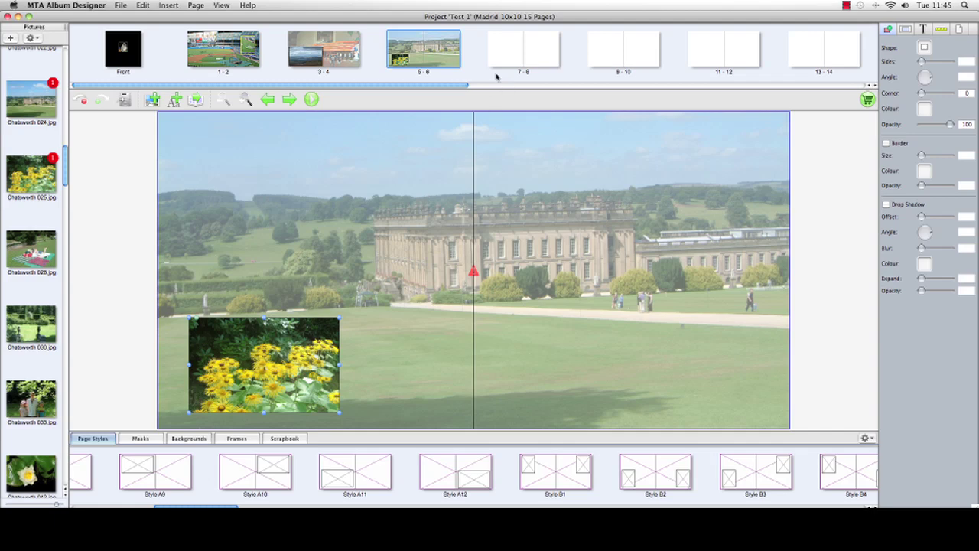
Open pages 7-8 and look through the available masks, backgrounds, frames and scrapbook items.
{"action": "left_click", "coordinate": [526, 57]}
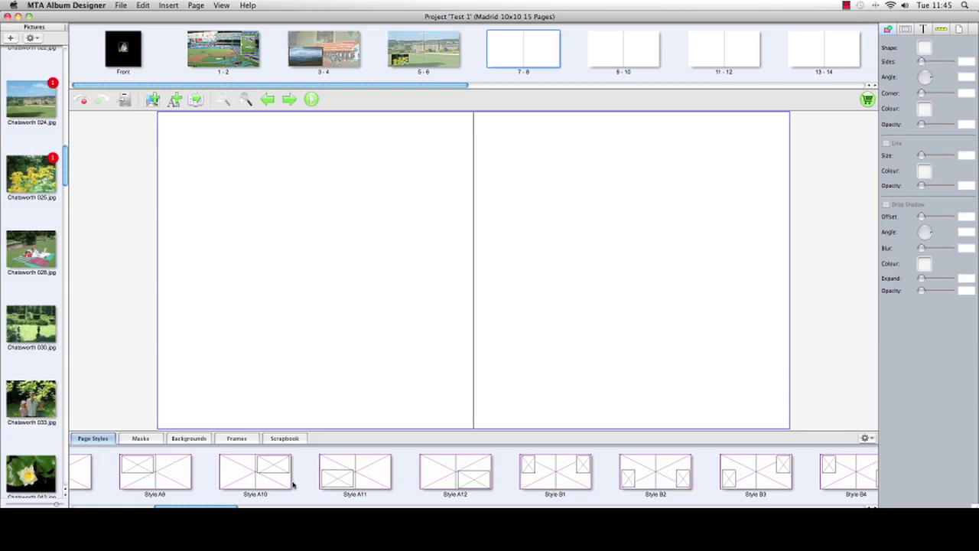
{"action": "left_click", "coordinate": [143, 439]}
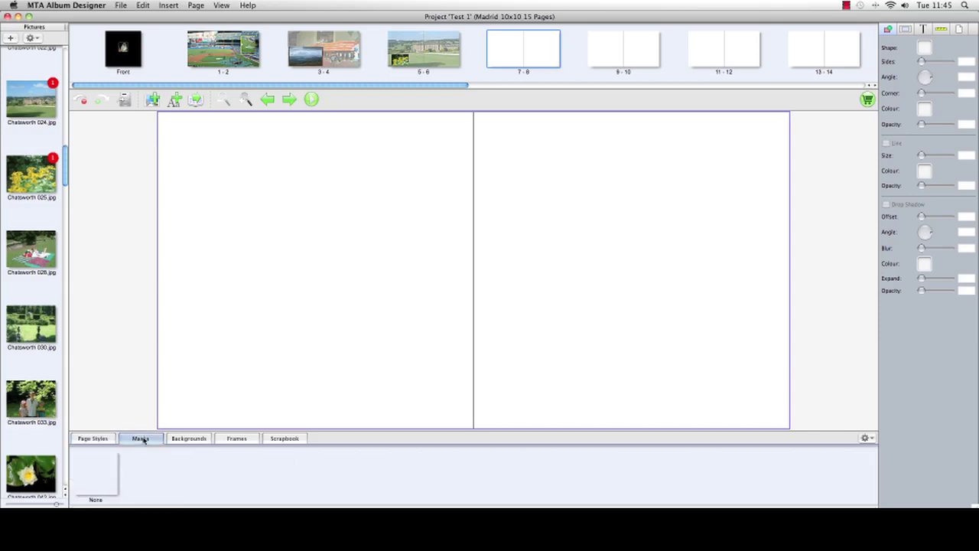
{"action": "left_click", "coordinate": [190, 439]}
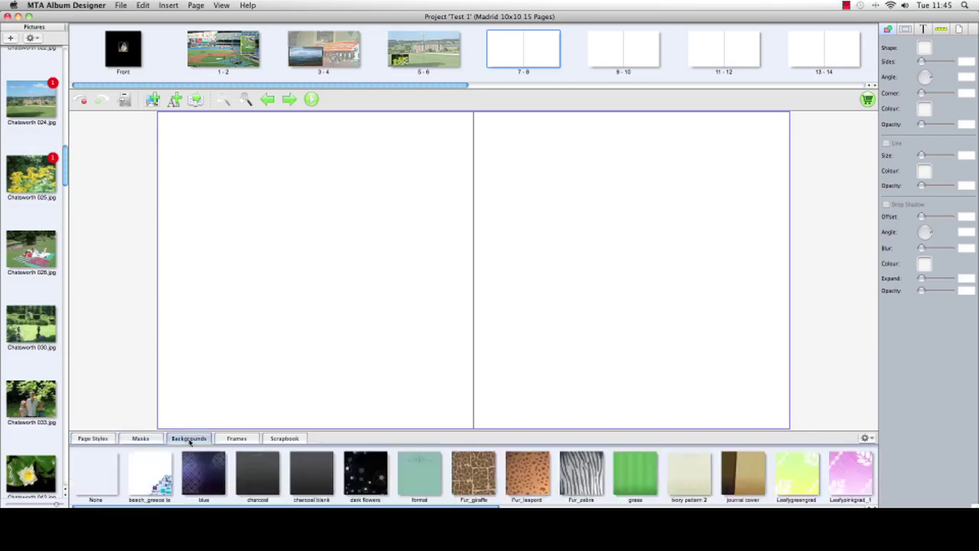
{"action": "left_click", "coordinate": [235, 440]}
{"action": "left_click", "coordinate": [281, 441]}
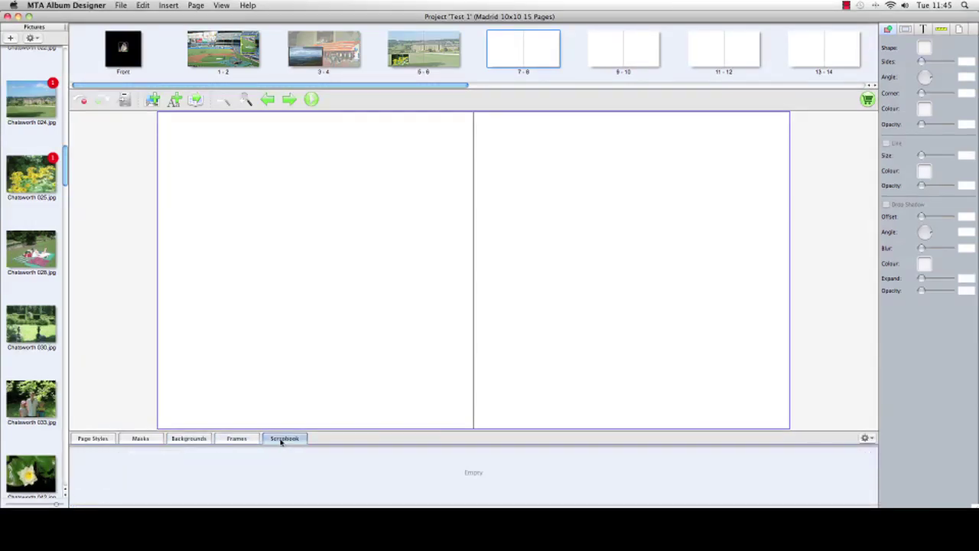
Try the beach_greece background on page 7, replacing it with Fur_leapord, and apply the Fur_giraffe background to page 8.
{"action": "left_click", "coordinate": [198, 439]}
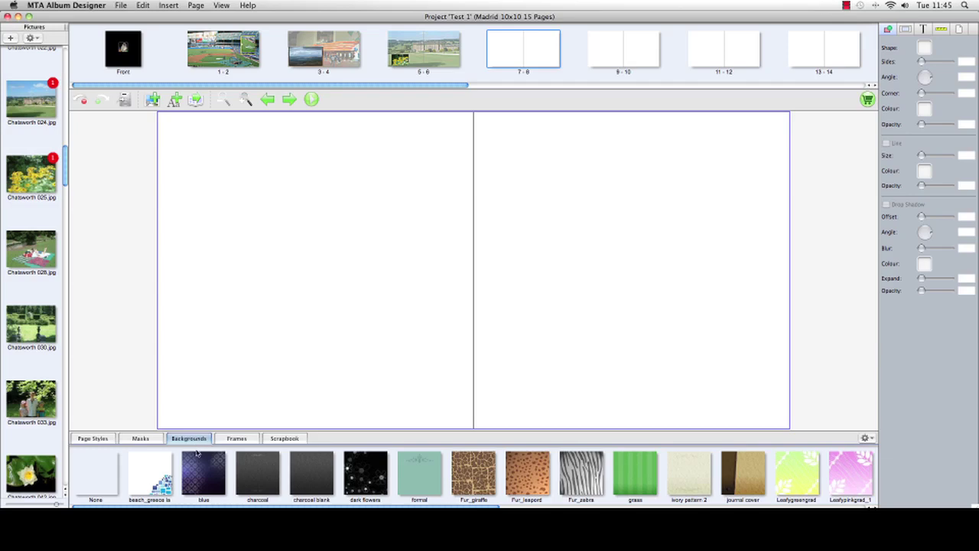
{"action": "left_click_drag", "start_coordinate": [160, 482], "coordinate": [276, 323]}
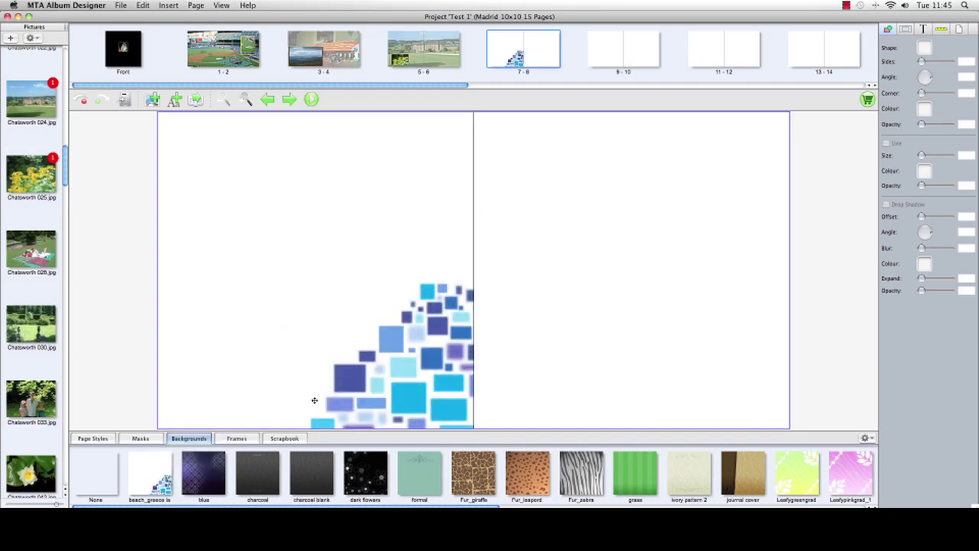
{"action": "left_click_drag", "start_coordinate": [482, 481], "coordinate": [541, 404]}
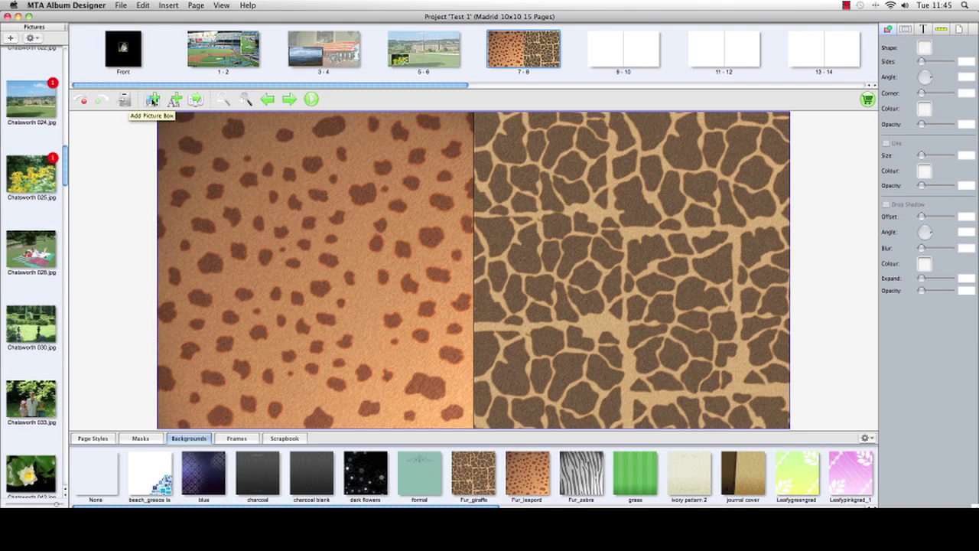
Add a picture box to page 7, enlarge it to a portrait format and fill it with Las Vegas 022.
{"action": "left_click", "coordinate": [153, 99]}
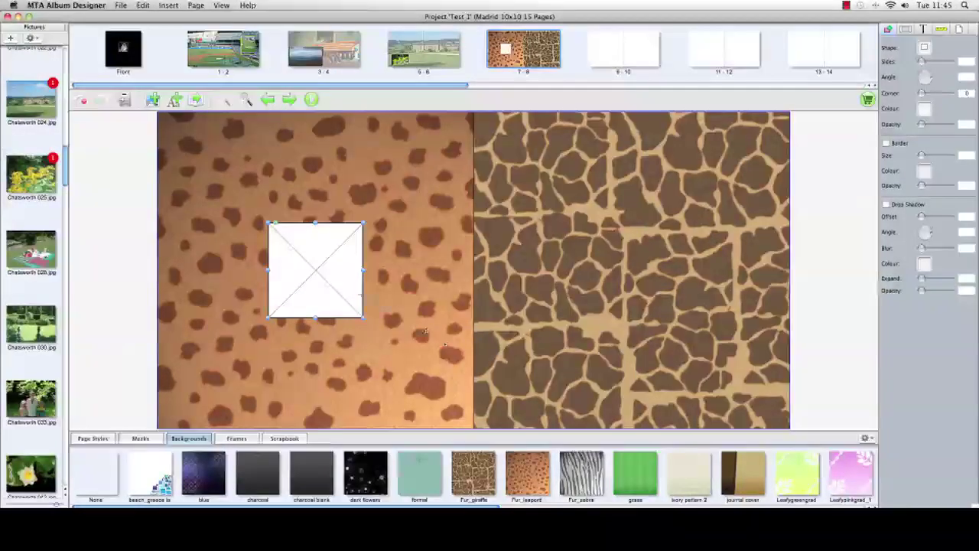
{"action": "left_click_drag", "start_coordinate": [364, 320], "coordinate": [381, 374]}
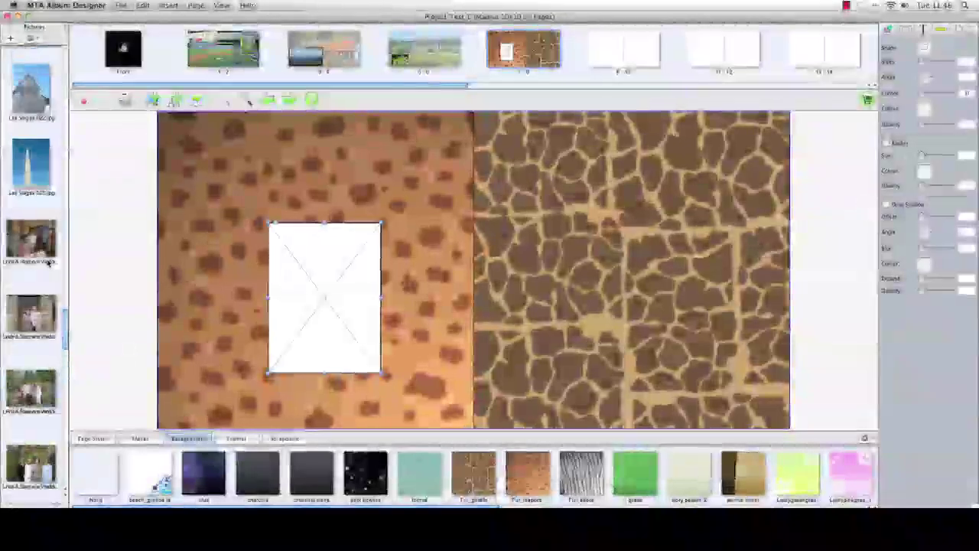
{"action": "left_click_drag", "start_coordinate": [30, 90], "coordinate": [321, 299]}
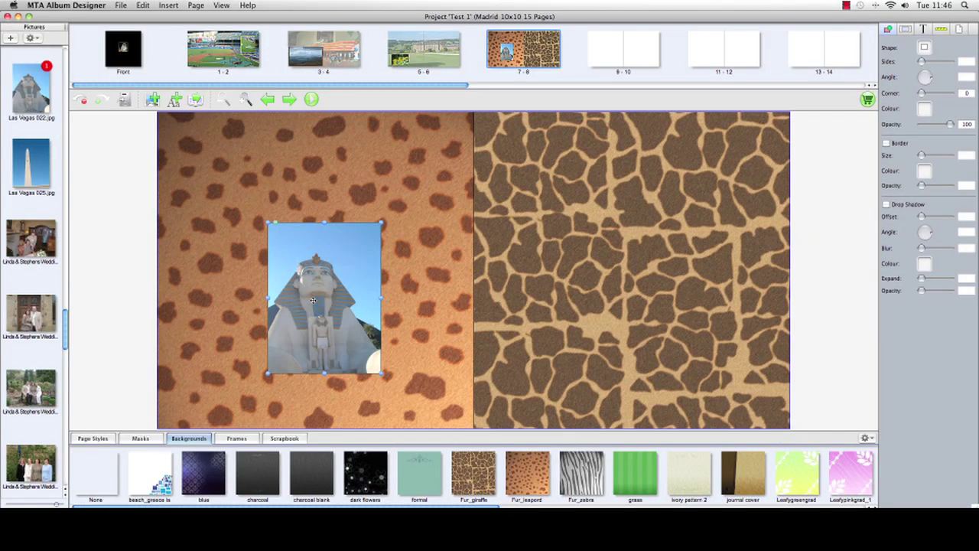
Check and accept the sphinx picture's crop, and move the picture to the lower right area of page 7.
{"action": "double_click", "coordinate": [314, 303]}
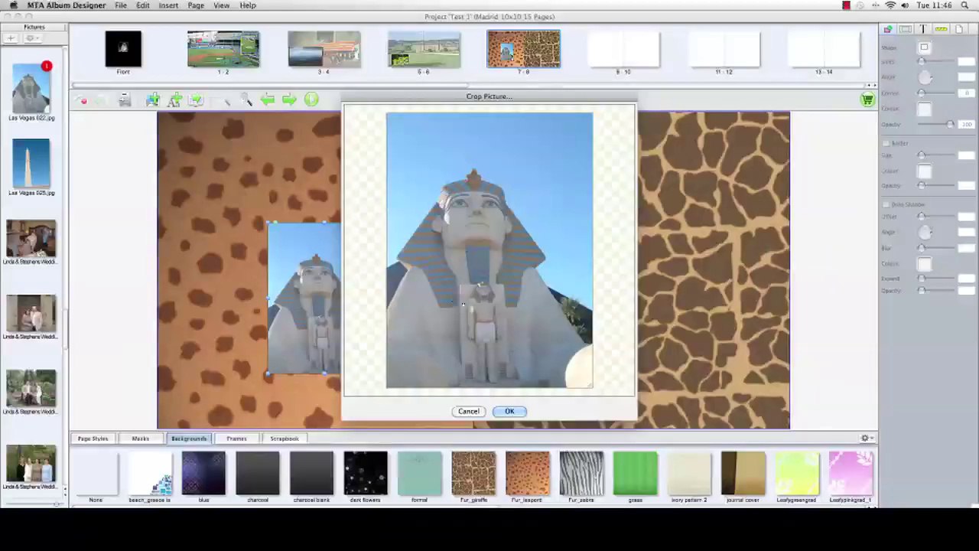
{"action": "left_click", "coordinate": [509, 411]}
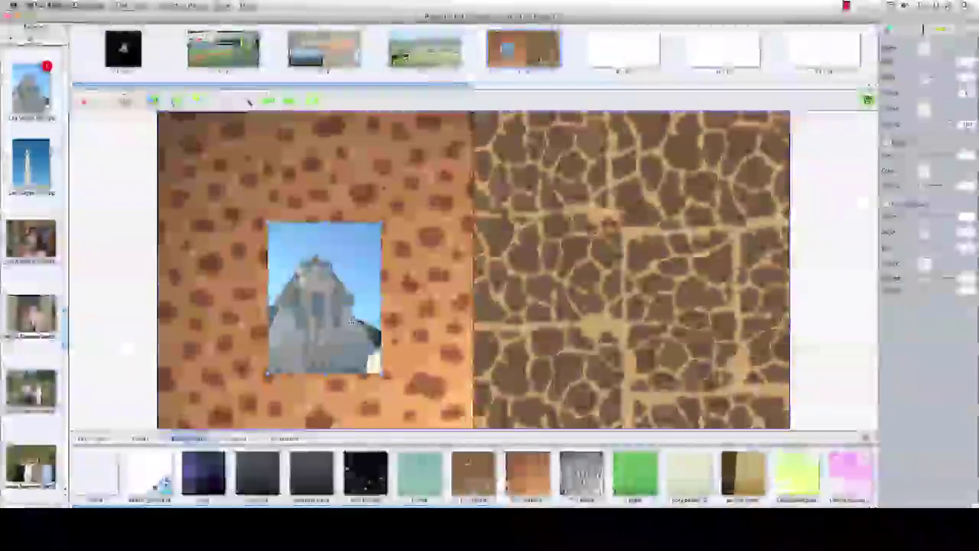
{"action": "left_click_drag", "start_coordinate": [325, 298], "coordinate": [413, 350]}
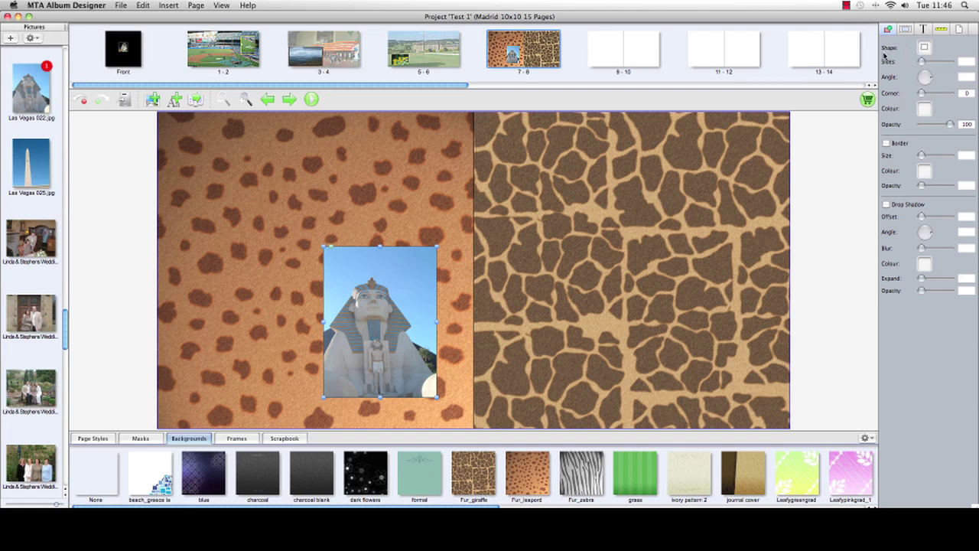
Try an oval shape on the sphinx picture, change it to the four-sided diamond, and accept its crop.
{"action": "left_click", "coordinate": [926, 47]}
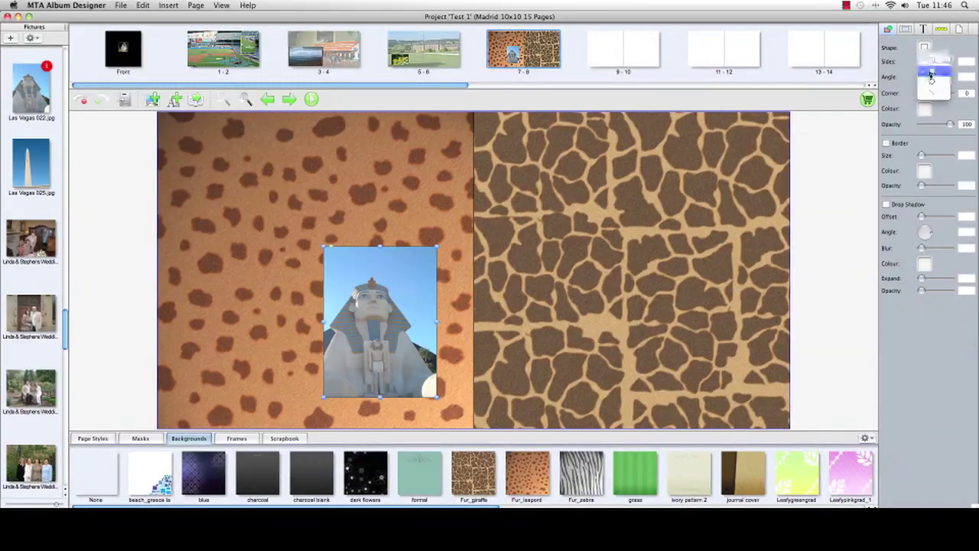
{"action": "left_click", "coordinate": [931, 71]}
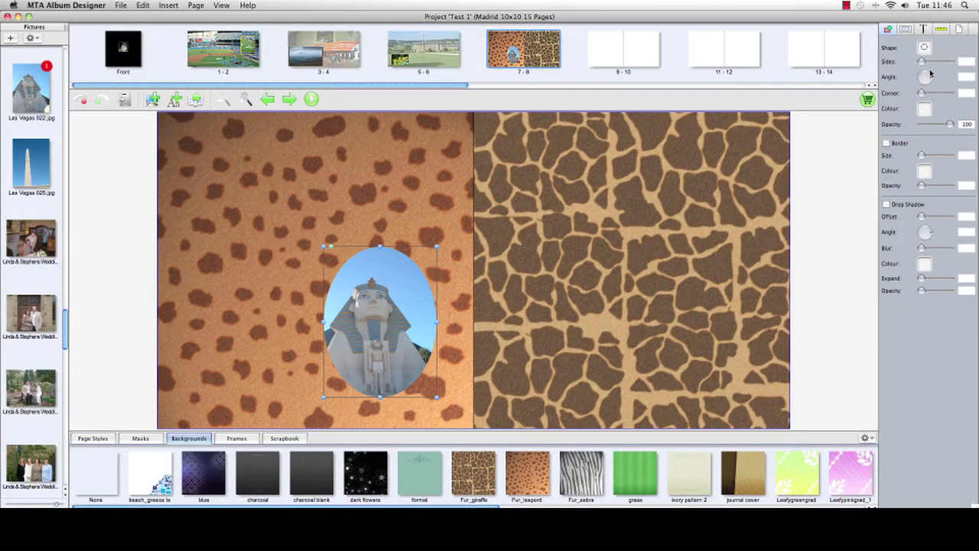
{"action": "left_click", "coordinate": [928, 48]}
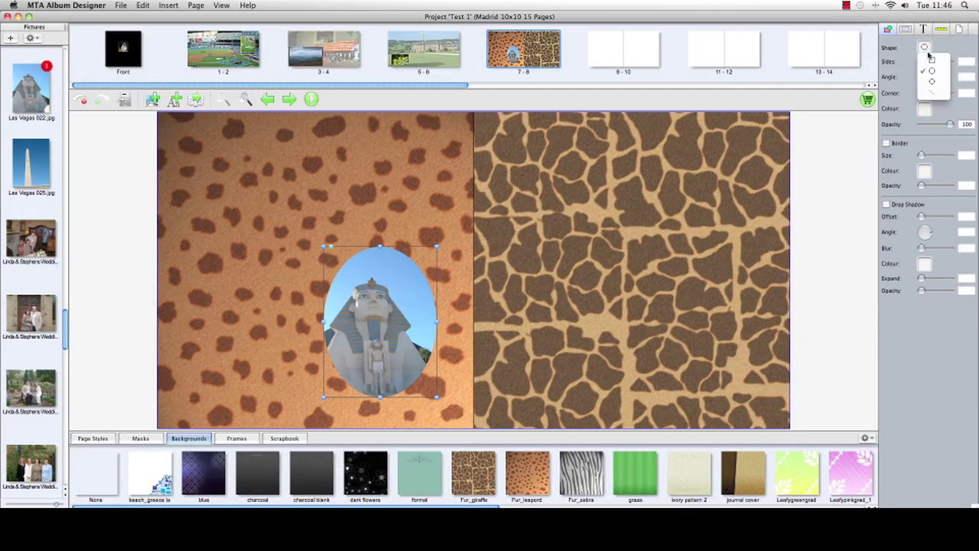
{"action": "left_click", "coordinate": [930, 85]}
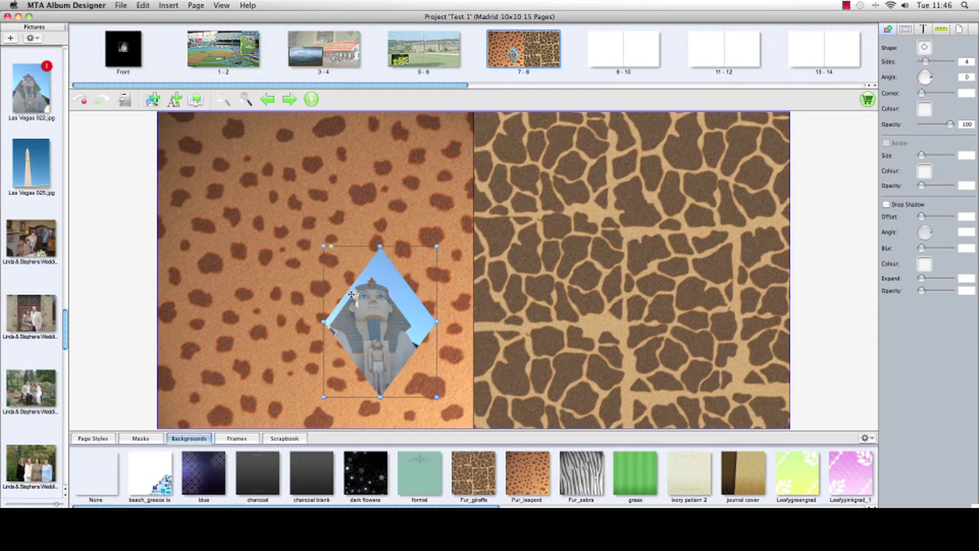
{"action": "double_click", "coordinate": [369, 315]}
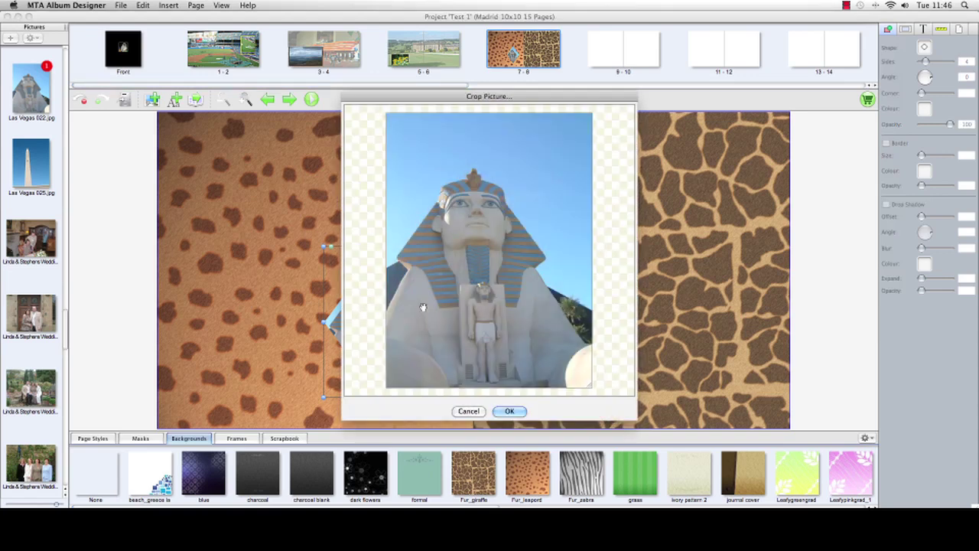
{"action": "left_click", "coordinate": [508, 410]}
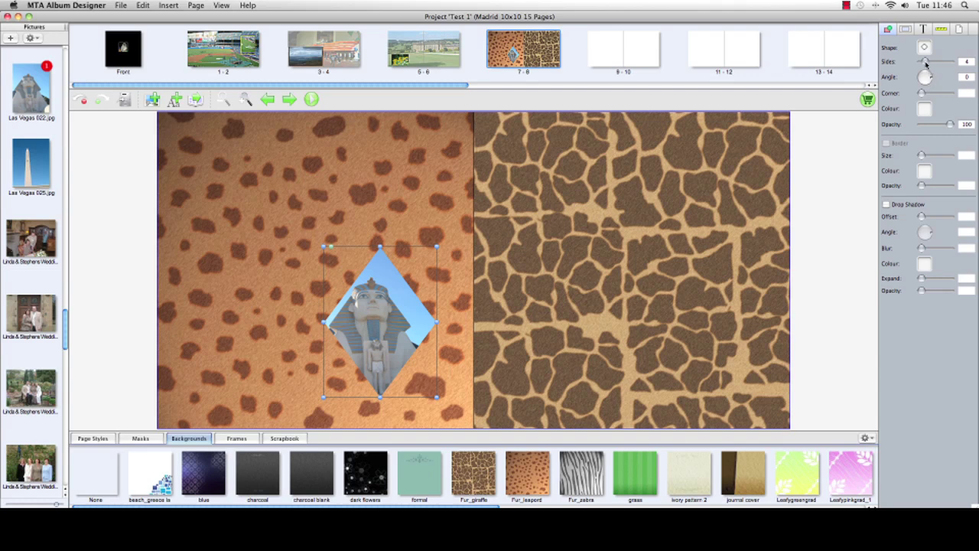
Increase the number of sides of the diamond-shaped sphinx picture on page 7.
{"action": "mouse_move", "coordinate": [925, 65]}
{"action": "left_mouse_down"}
{"action": "mouse_move", "coordinate": [946, 66]}
{"action": "mouse_move", "coordinate": [927, 76]}
{"action": "mouse_move", "coordinate": [928, 89]}
{"action": "mouse_move", "coordinate": [929, 76]}
{"action": "left_mouse_up"}
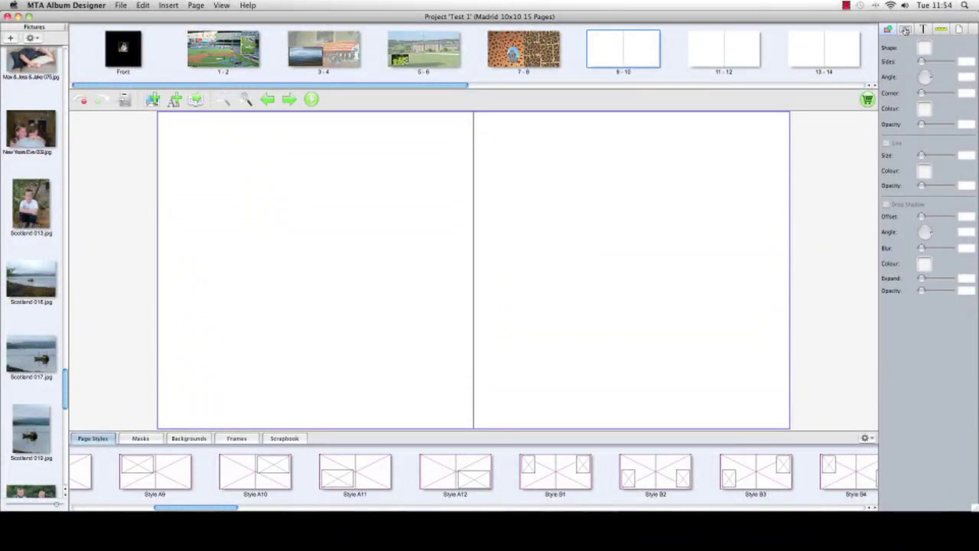
Place the Scotland 017 picture on page 9 and fit it to the whole 9-10 spread.
{"action": "left_click", "coordinate": [905, 30]}
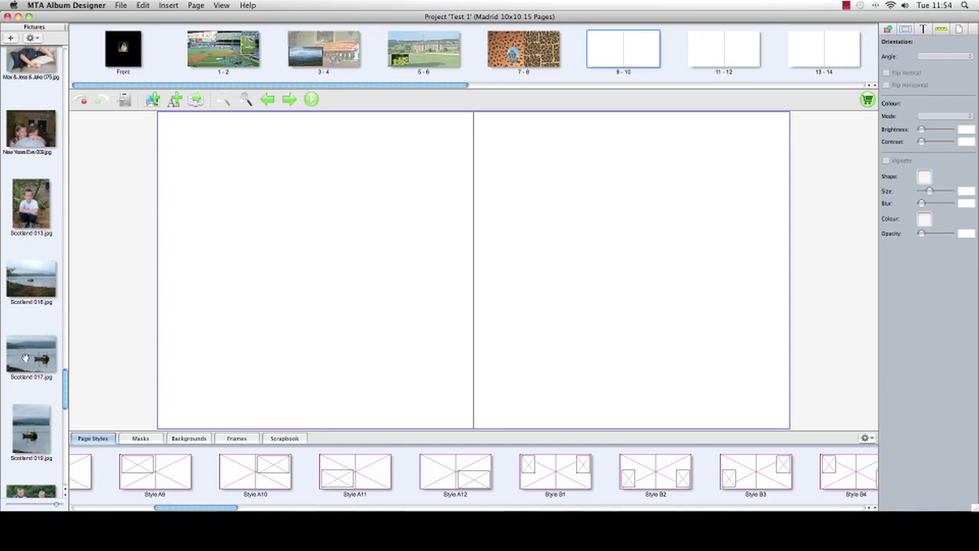
{"action": "left_click_drag", "start_coordinate": [25, 357], "coordinate": [422, 344]}
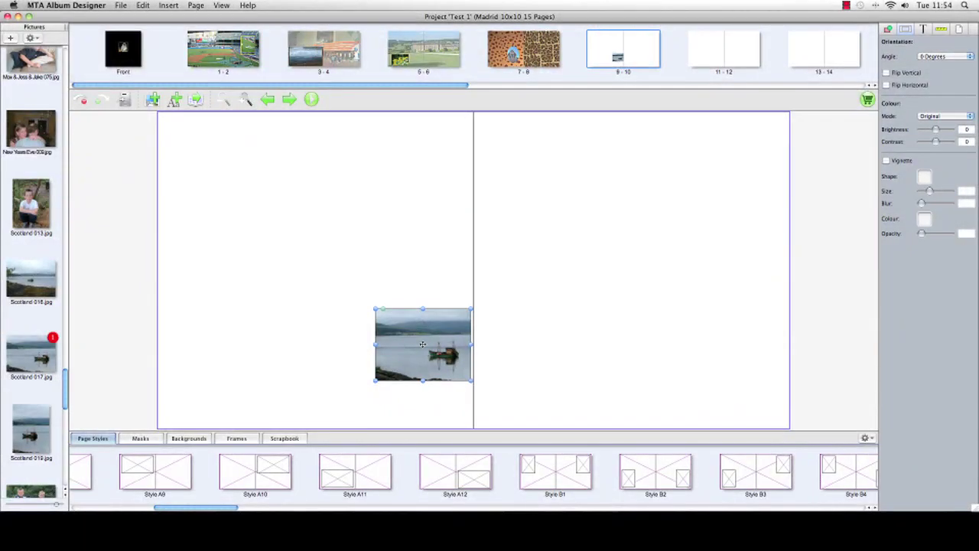
{"action": "right_click", "coordinate": [424, 346]}
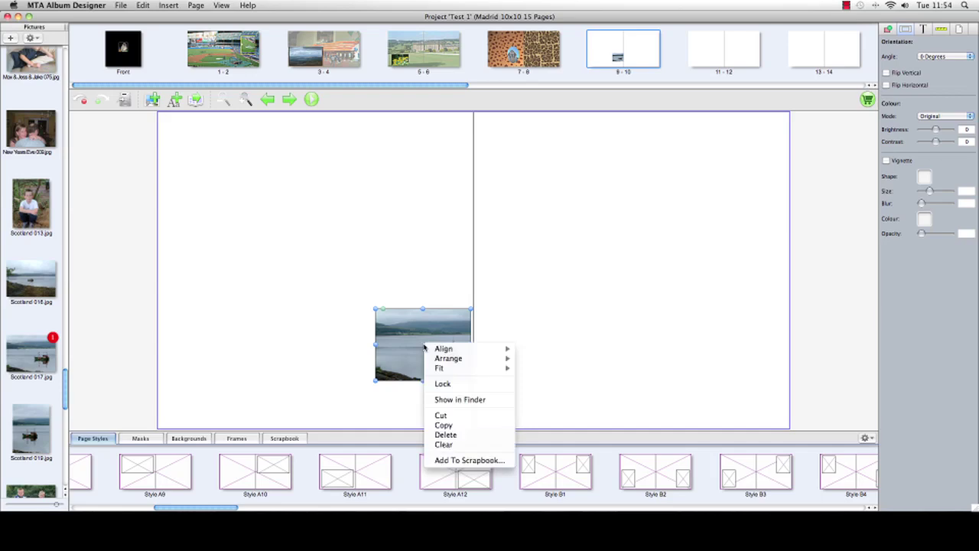
{"action": "mouse_move", "coordinate": [490, 368]}
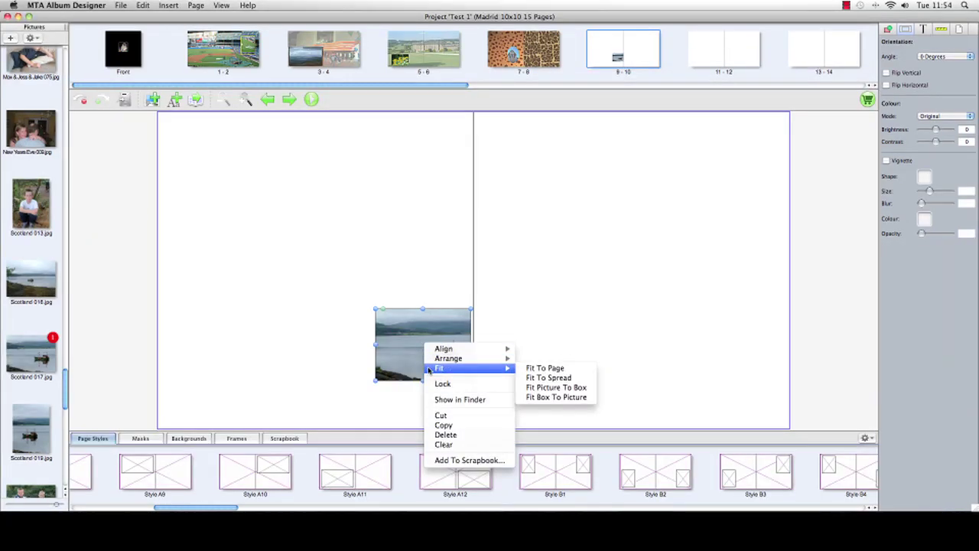
{"action": "left_click", "coordinate": [544, 377]}
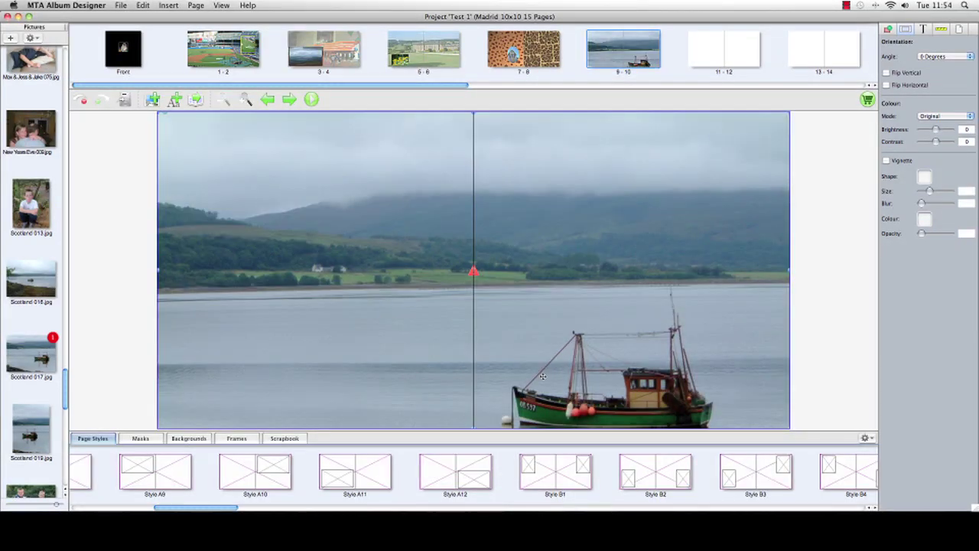
Shift the boat picture's crop area down to include the boat's reflection and the rocks, and accept it.
{"action": "double_click", "coordinate": [412, 282]}
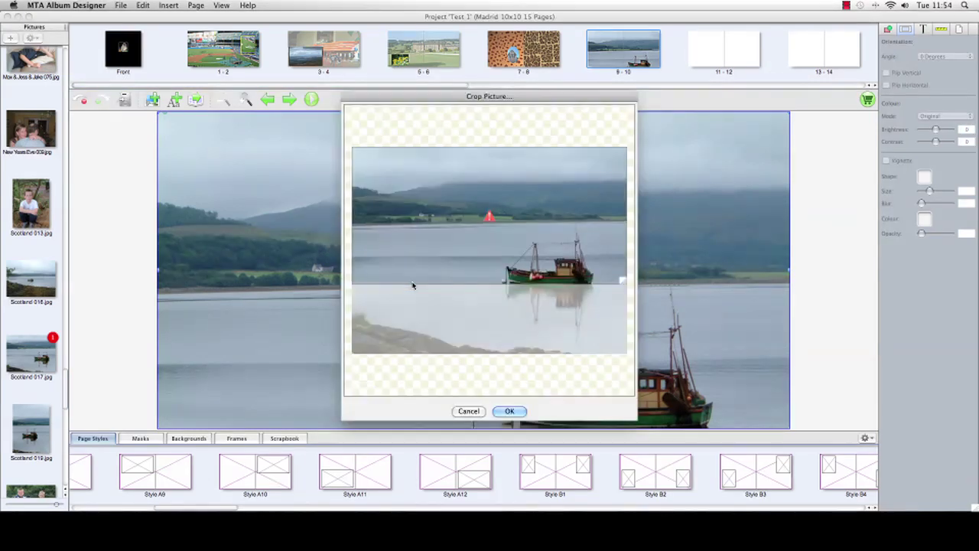
{"action": "left_click_drag", "start_coordinate": [418, 290], "coordinate": [419, 306]}
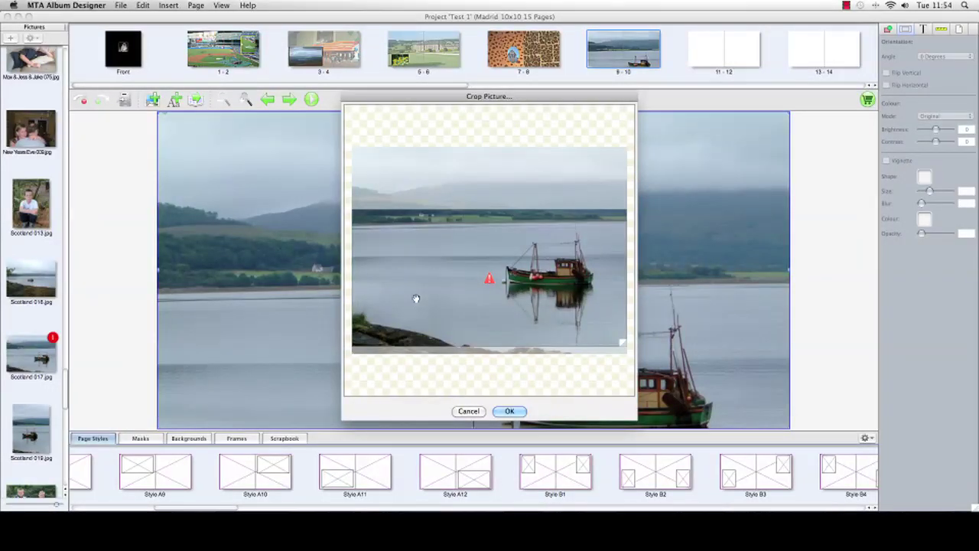
{"action": "left_click", "coordinate": [509, 411]}
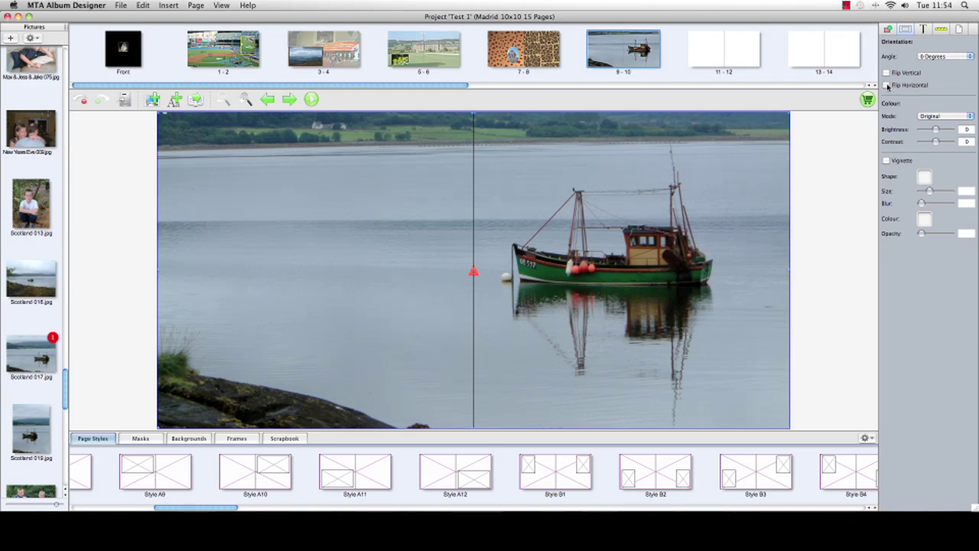
Try flipping the boat picture horizontally, and restore its original orientation.
{"action": "left_click", "coordinate": [887, 85]}
{"action": "left_click", "coordinate": [887, 85]}
{"action": "left_click", "coordinate": [887, 85]}
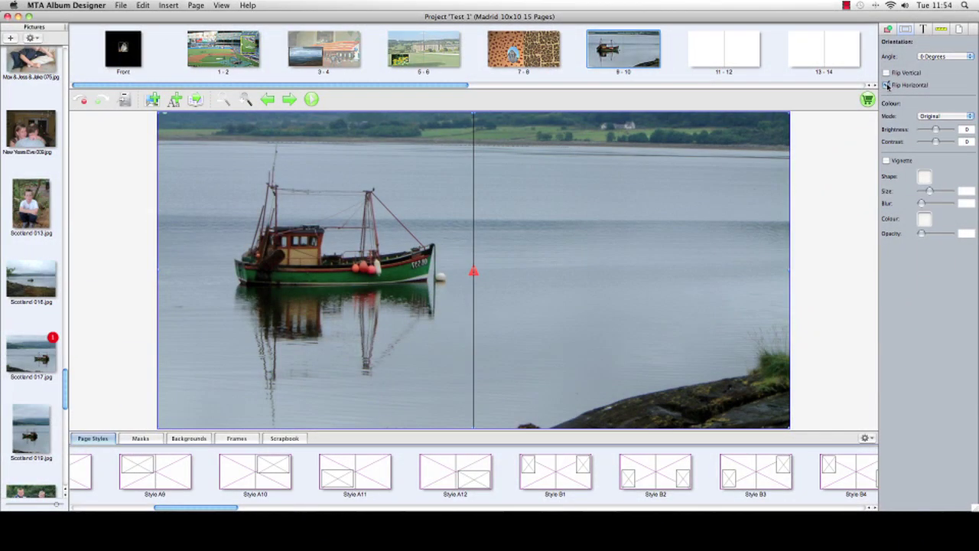
{"action": "left_click", "coordinate": [887, 85]}
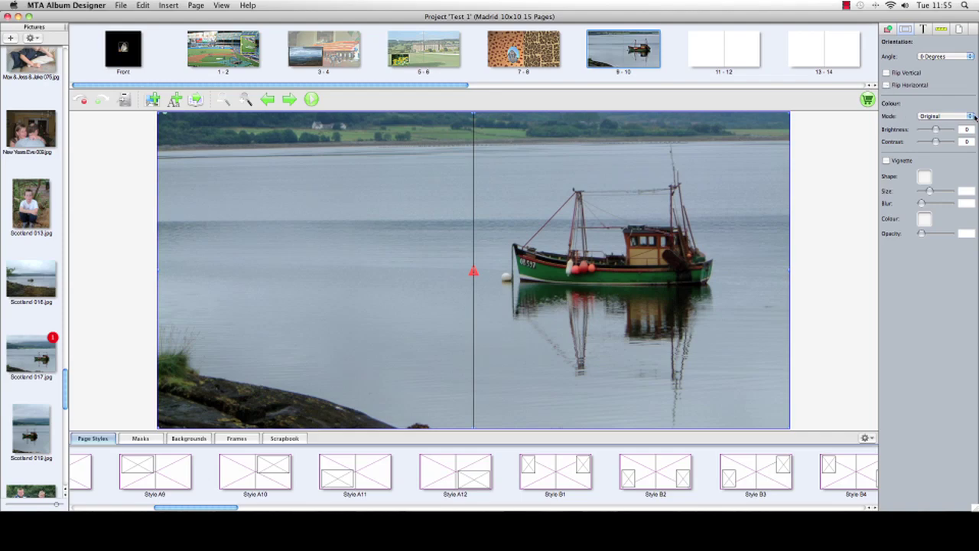
Try Black and White on the boat picture, and switch its colour mode to Sepia with brightness 5 and contrast 34.
{"action": "left_click", "coordinate": [943, 115]}
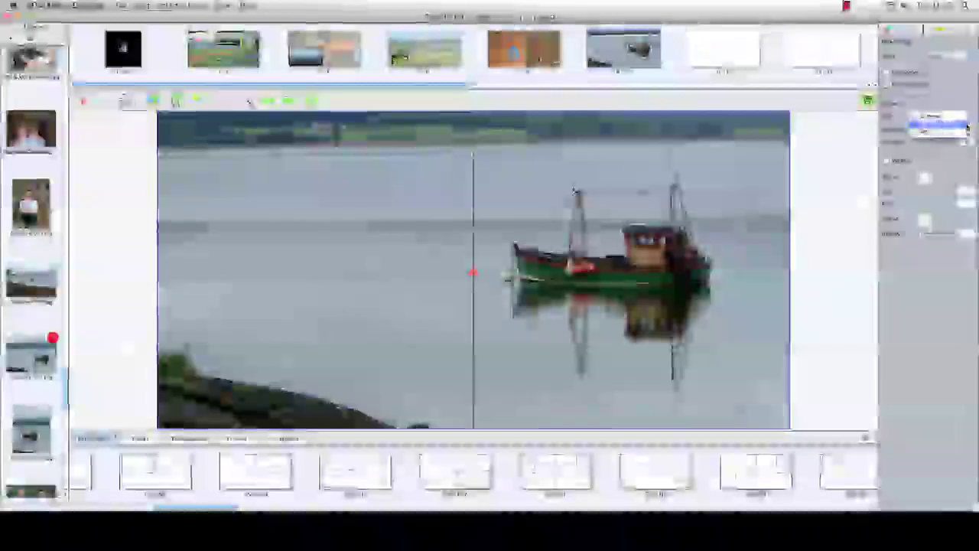
{"action": "left_click", "coordinate": [966, 131]}
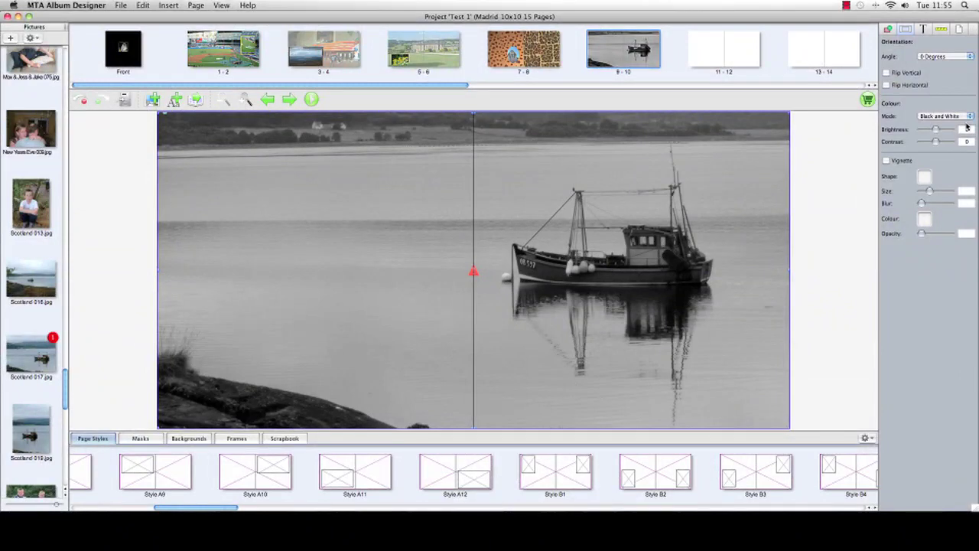
{"action": "left_click", "coordinate": [968, 117]}
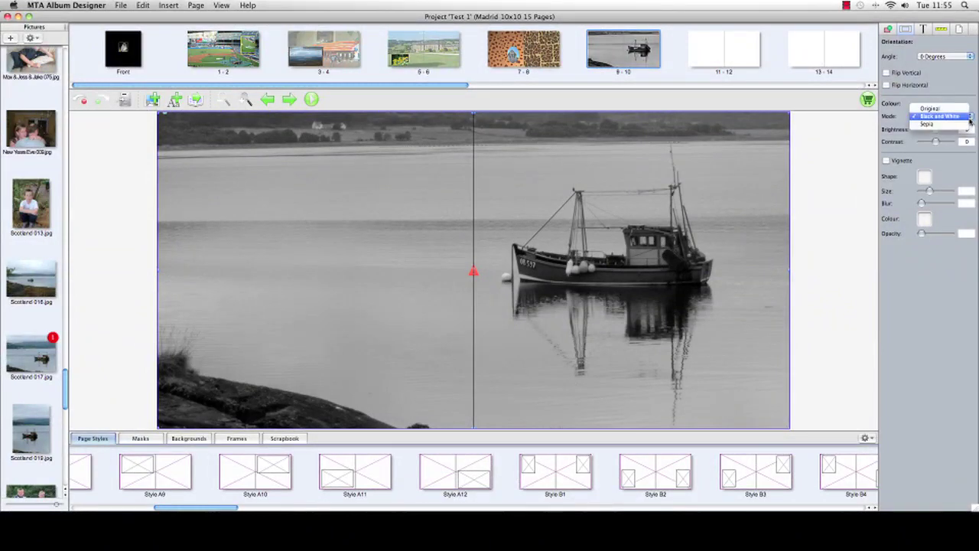
{"action": "left_click", "coordinate": [965, 125]}
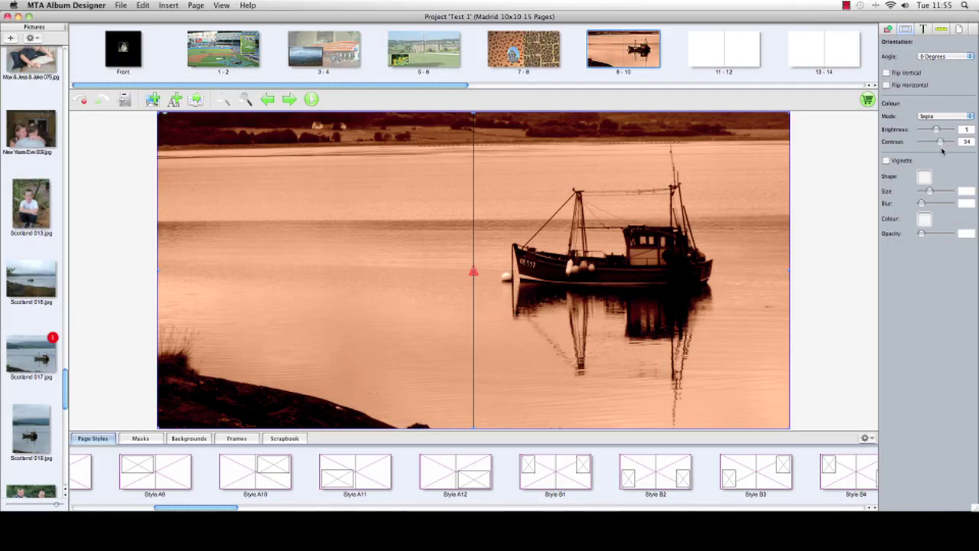
Apply an oval vignette to the boat picture with size 4 and blur 6.
{"action": "left_click", "coordinate": [887, 160]}
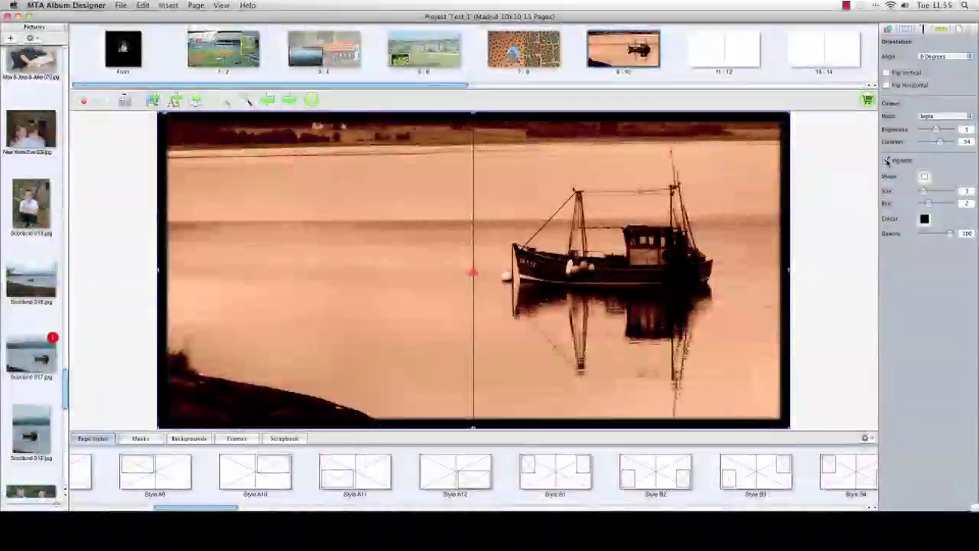
{"action": "left_click", "coordinate": [925, 176]}
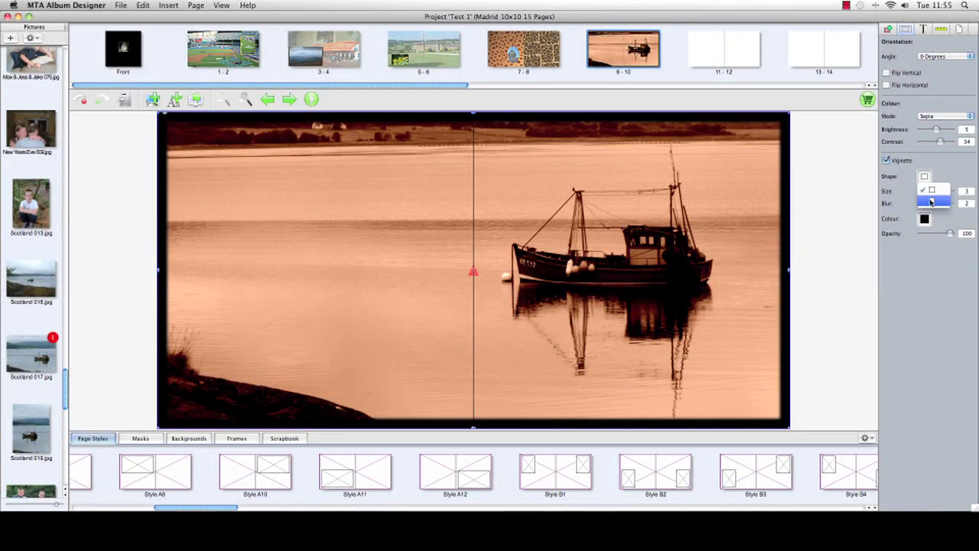
{"action": "left_click", "coordinate": [931, 201]}
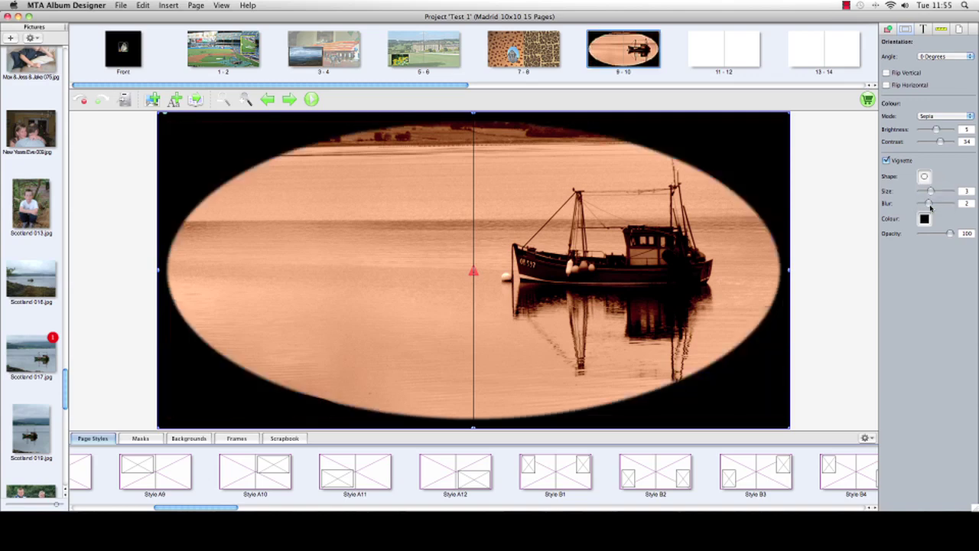
{"action": "left_click_drag", "start_coordinate": [932, 194], "coordinate": [922, 192]}
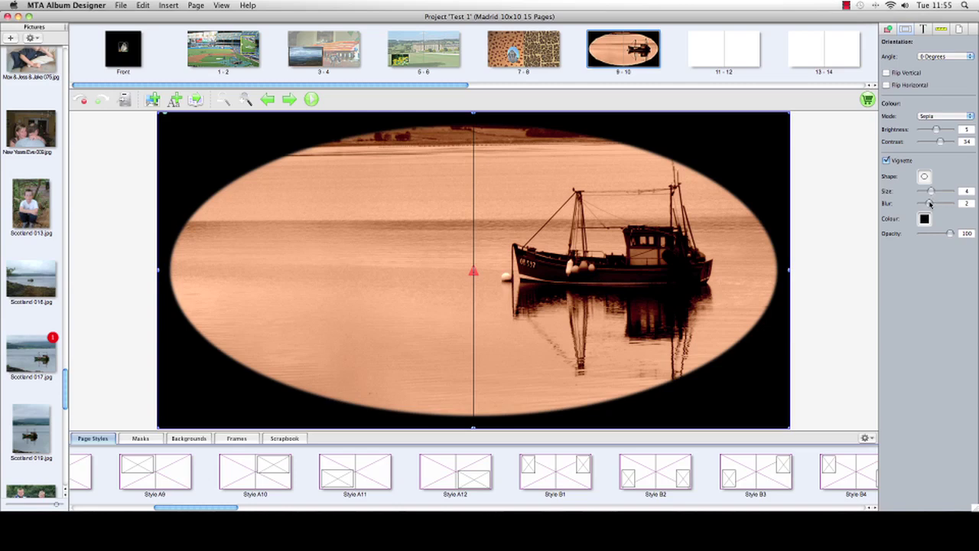
{"action": "left_click_drag", "start_coordinate": [930, 204], "coordinate": [943, 204]}
Set the boat picture's vignette colour to Brown and its opacity to 37.
{"action": "left_click", "coordinate": [926, 220]}
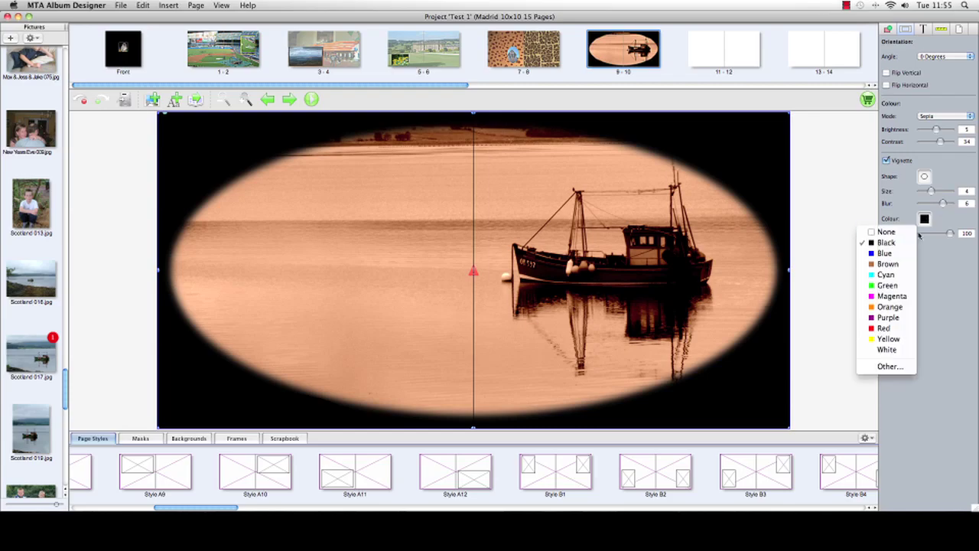
{"action": "left_click", "coordinate": [915, 263]}
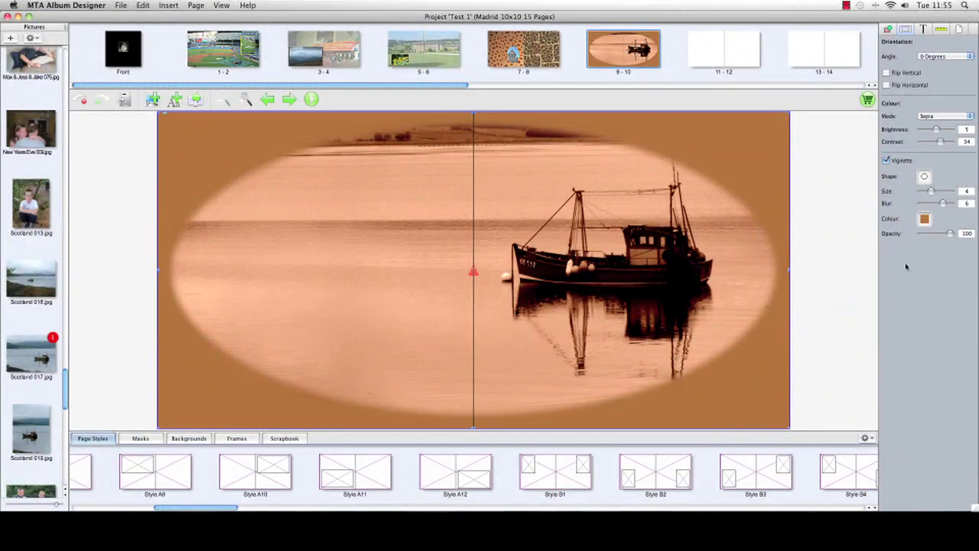
{"action": "left_click_drag", "start_coordinate": [950, 233], "coordinate": [926, 236]}
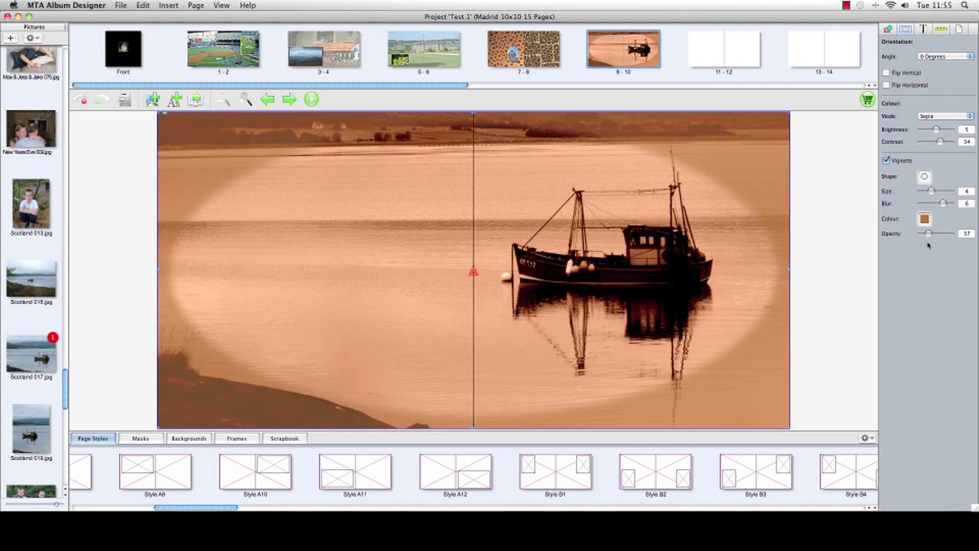
Add a text box to page 9 and reduce its height to about a single line of text.
{"action": "left_click", "coordinate": [924, 29]}
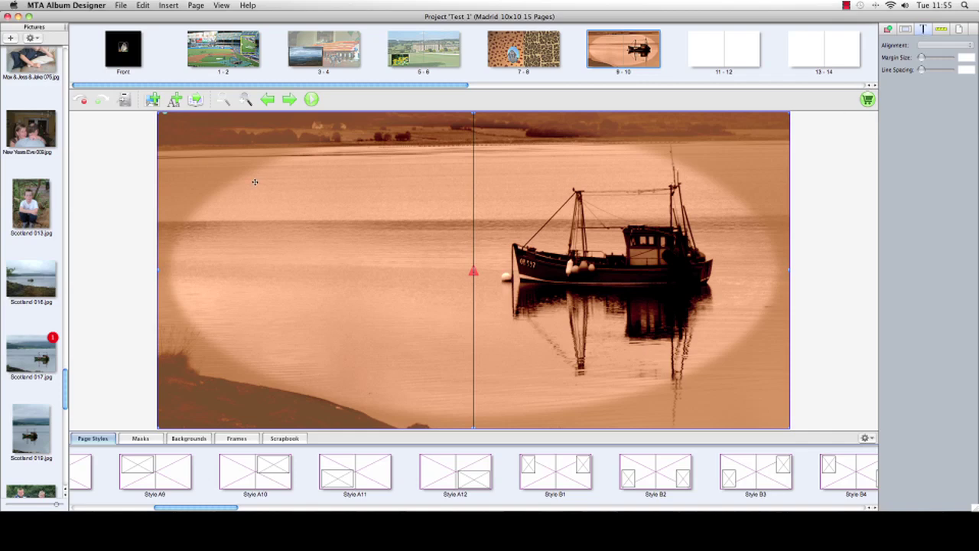
{"action": "left_click", "coordinate": [174, 101]}
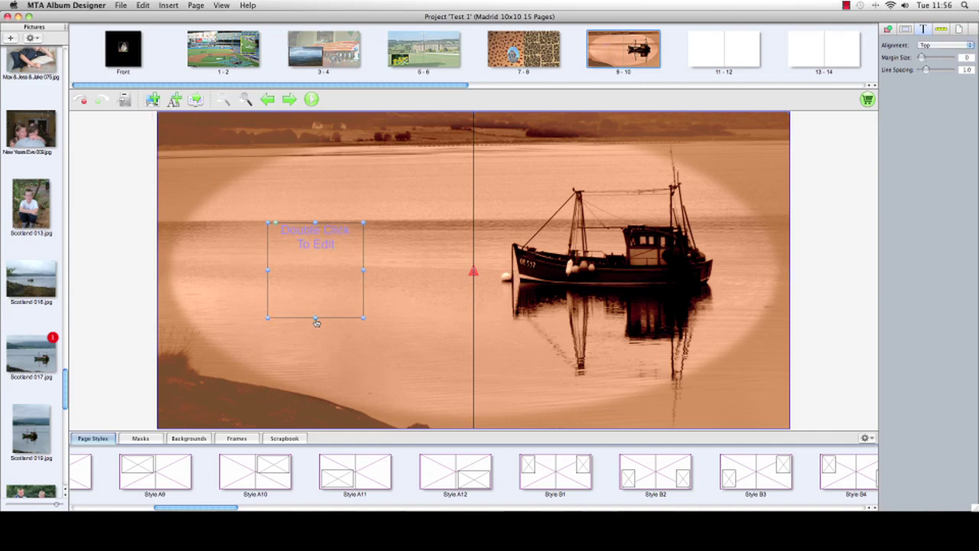
{"action": "left_click_drag", "start_coordinate": [316, 318], "coordinate": [316, 252]}
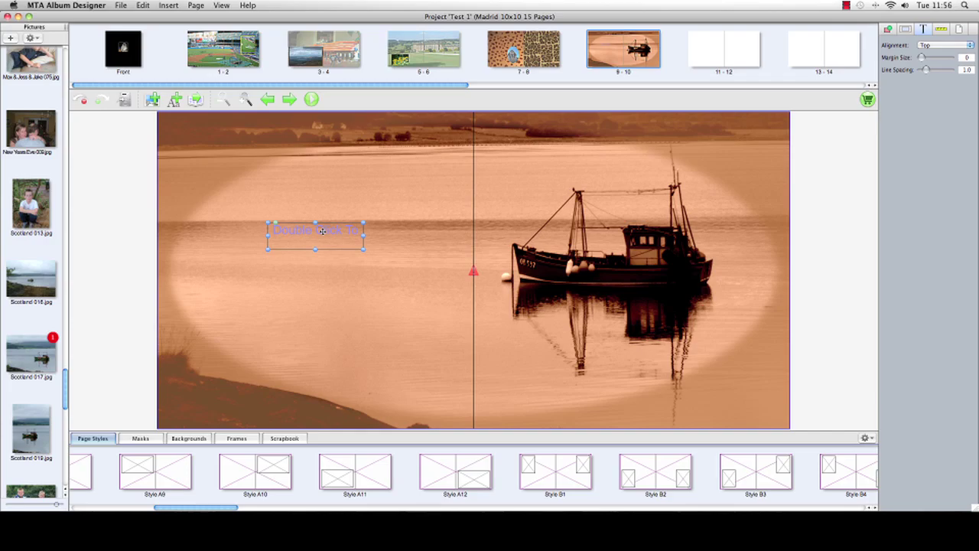
Enter the word "Boat" in the page 9 text box at font size 36.
{"action": "double_click", "coordinate": [322, 231]}
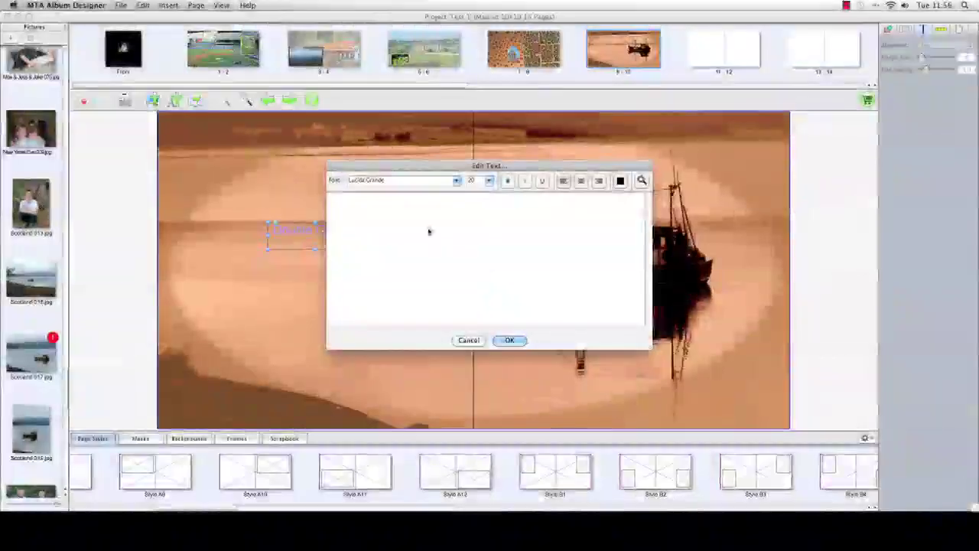
{"action": "left_click", "coordinate": [489, 182]}
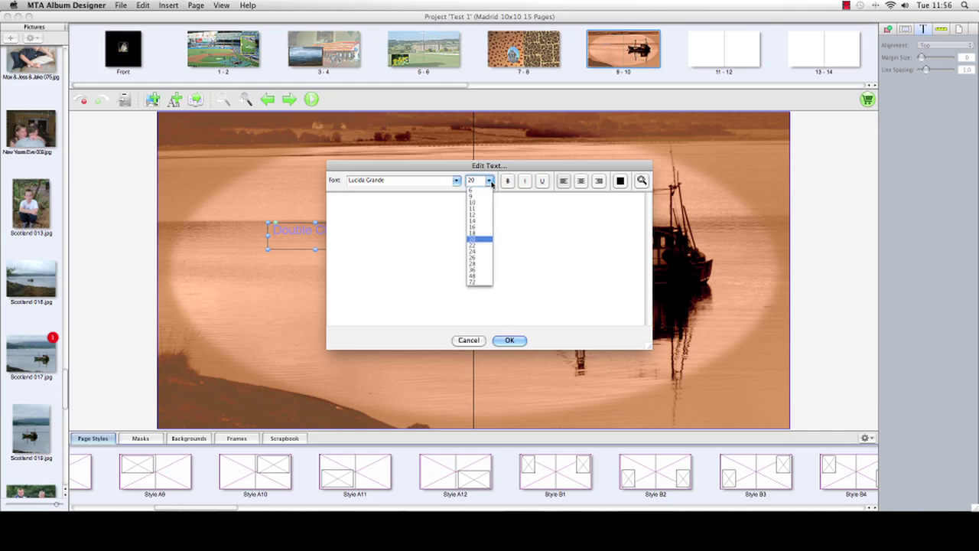
{"action": "left_click", "coordinate": [479, 270]}
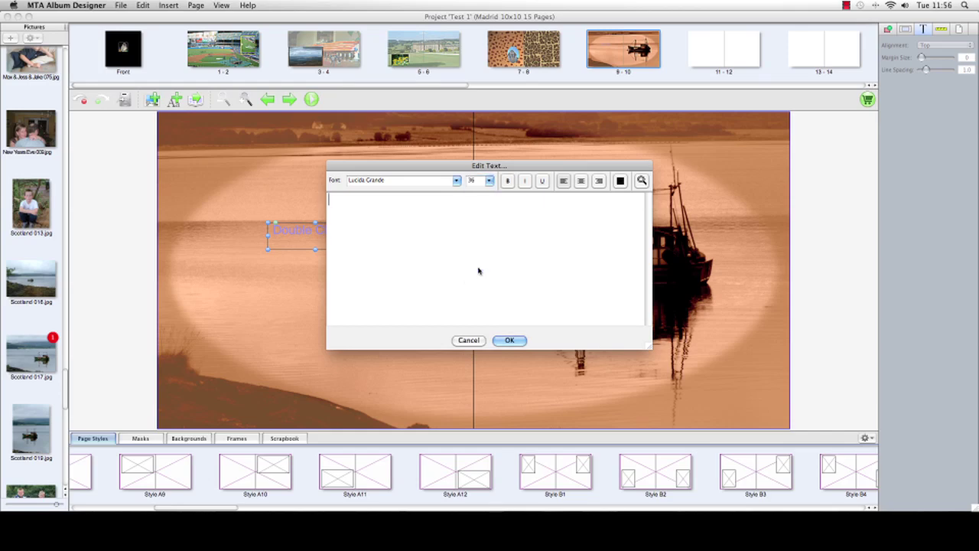
{"action": "type", "text": "Boat"}
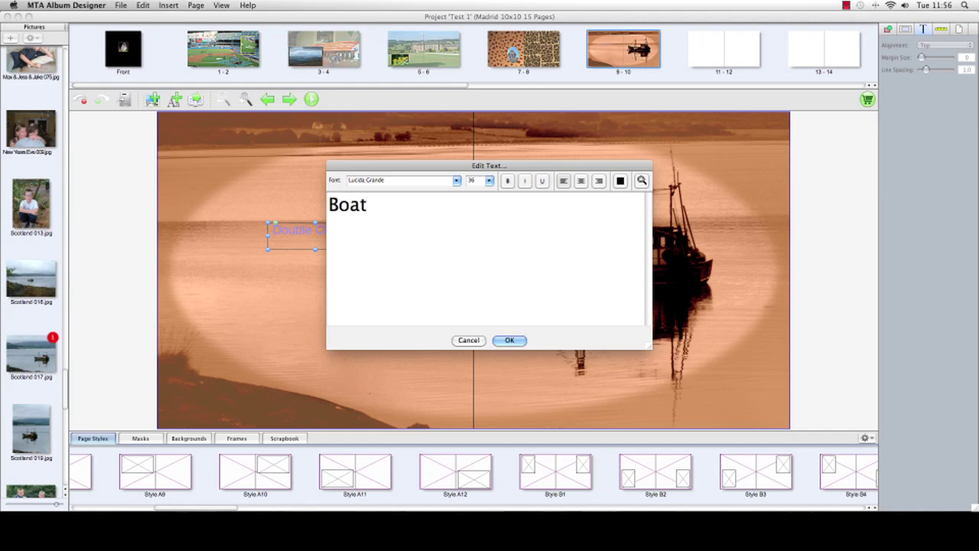
Colour the word "Boat" white and accept the text.
{"action": "left_click", "coordinate": [622, 181]}
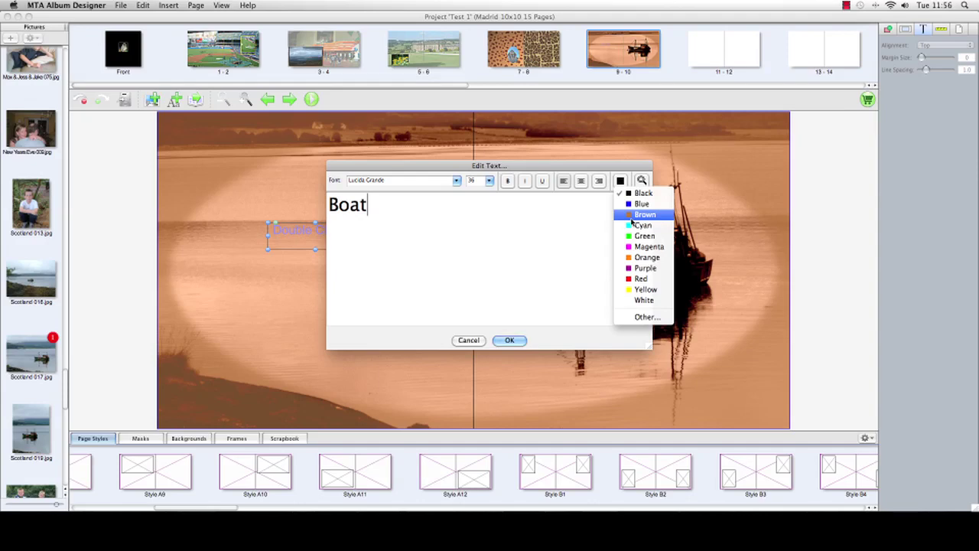
{"action": "left_click", "coordinate": [641, 301]}
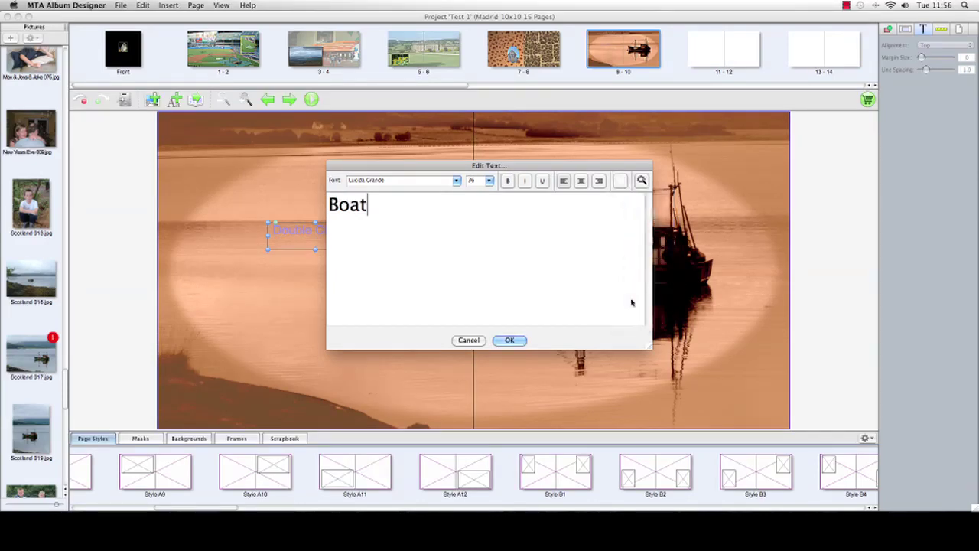
{"action": "left_click_drag", "start_coordinate": [382, 207], "coordinate": [327, 205]}
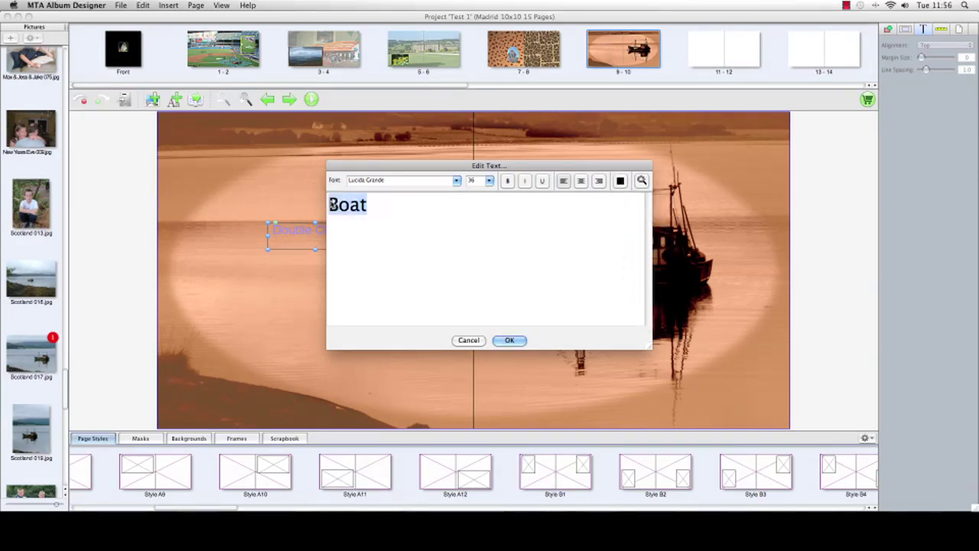
{"action": "left_click", "coordinate": [622, 180]}
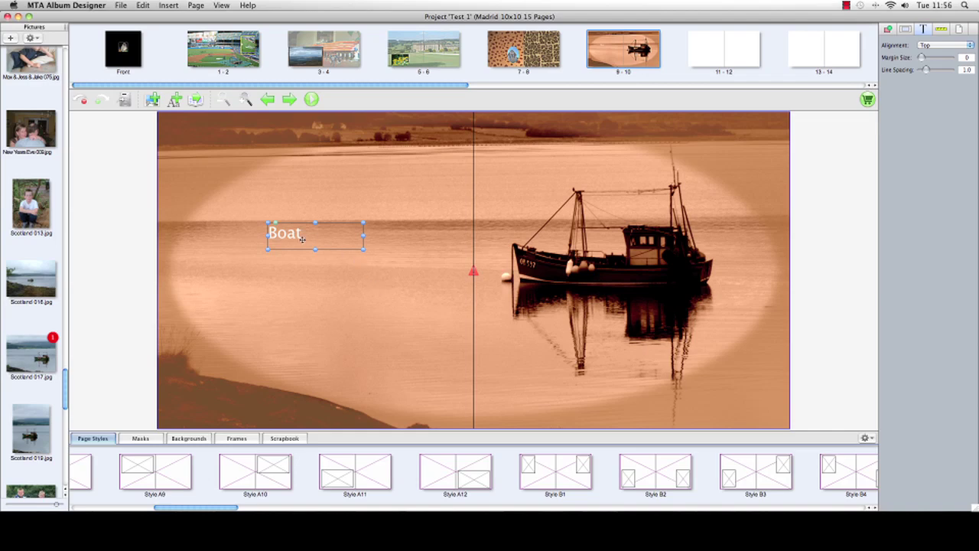
Move the "Boat" text box lower on page 9, align its text vertically to Centre and slightly increase its margin size.
{"action": "left_click_drag", "start_coordinate": [312, 237], "coordinate": [296, 301]}
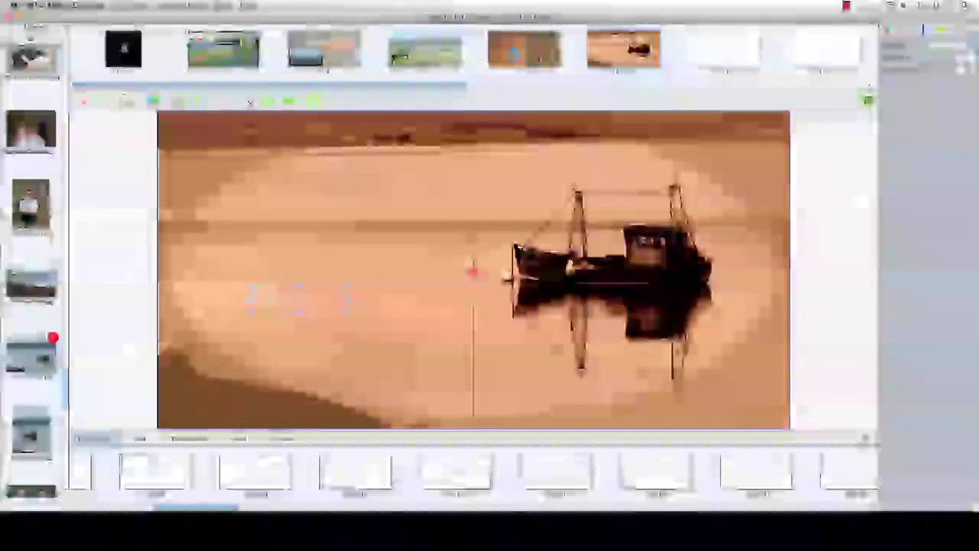
{"action": "left_click", "coordinate": [971, 47]}
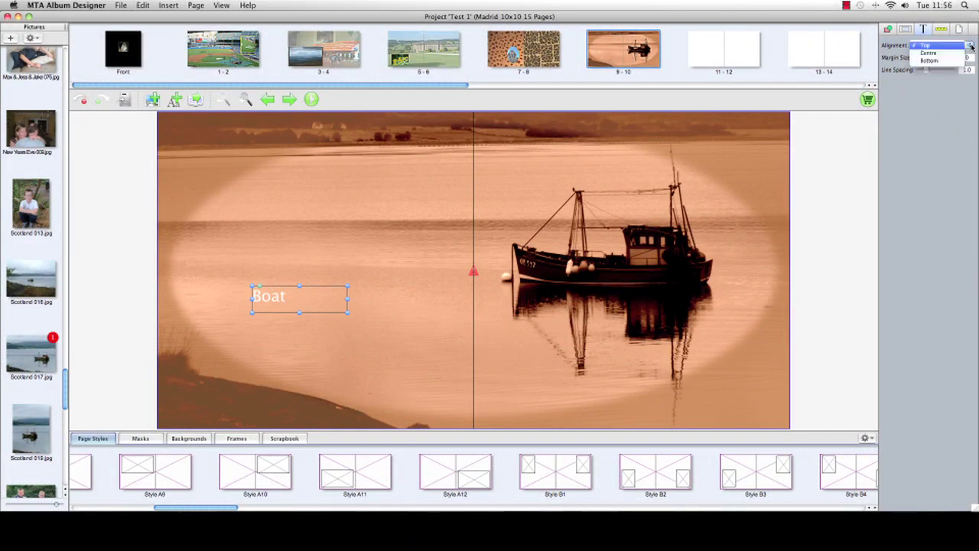
{"action": "left_click", "coordinate": [962, 54]}
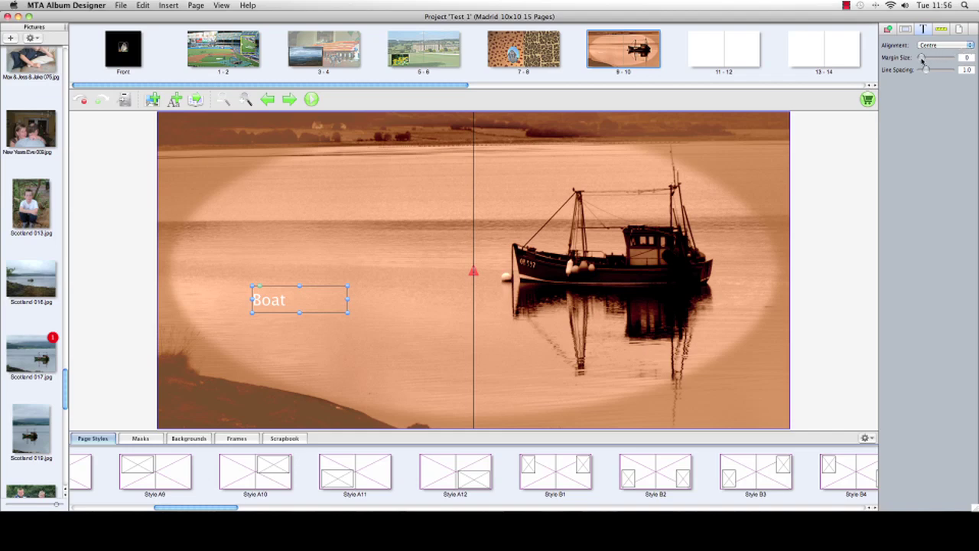
{"action": "mouse_move", "coordinate": [922, 59]}
{"action": "left_mouse_down"}
{"action": "mouse_move", "coordinate": [935, 60]}
{"action": "mouse_move", "coordinate": [925, 59]}
{"action": "left_mouse_up"}
On the page 11-12 spread, set the left page background to Blue and the right page background to Black.
{"action": "left_click", "coordinate": [736, 57]}
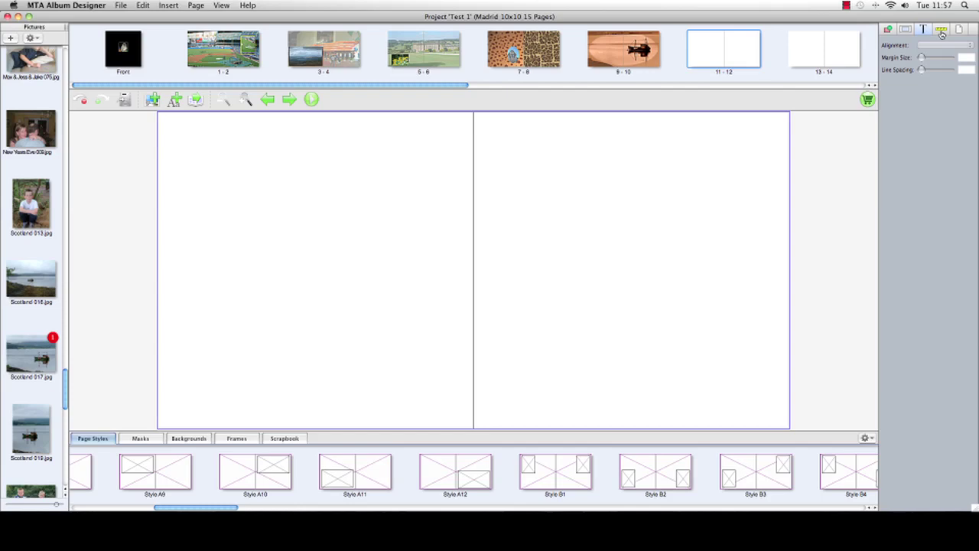
{"action": "left_click", "coordinate": [941, 32]}
{"action": "left_click", "coordinate": [961, 29]}
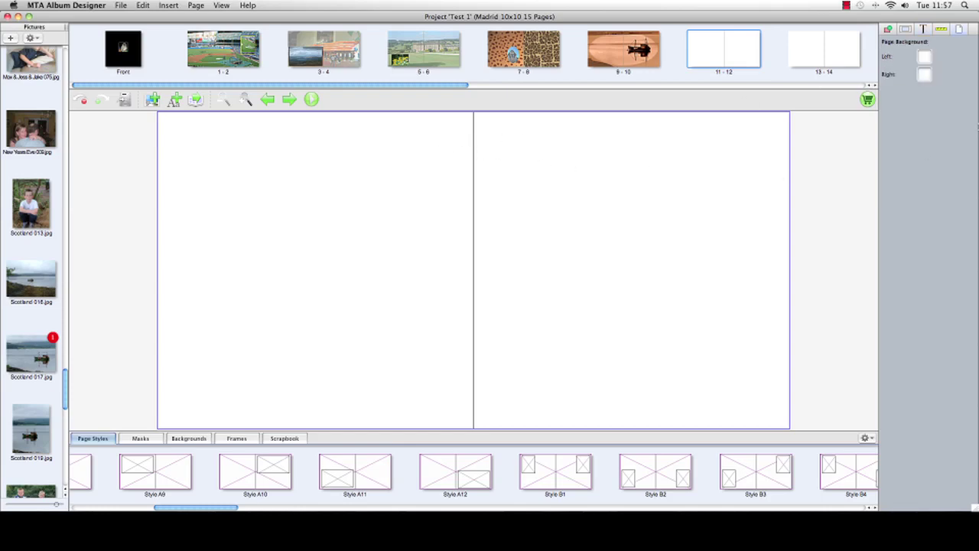
{"action": "left_click", "coordinate": [925, 56]}
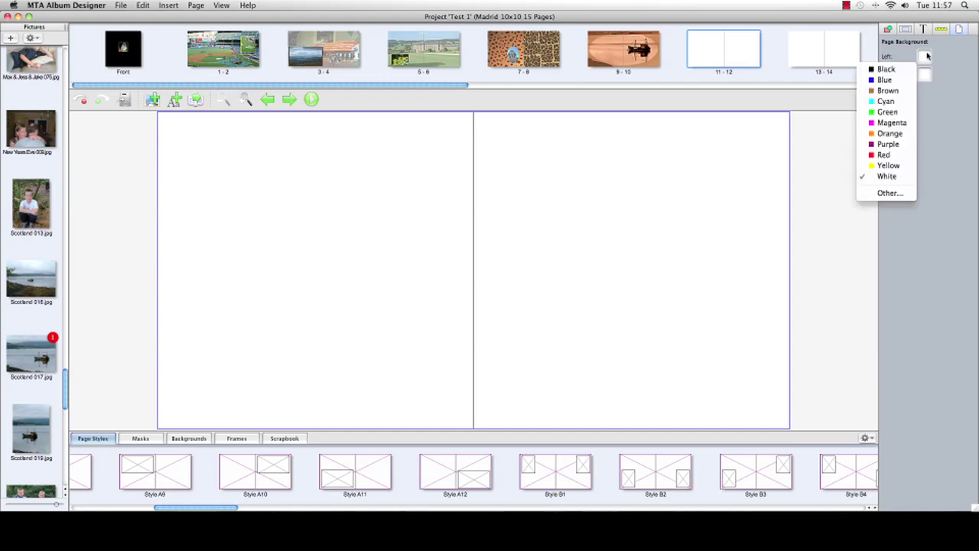
{"action": "left_click", "coordinate": [884, 81]}
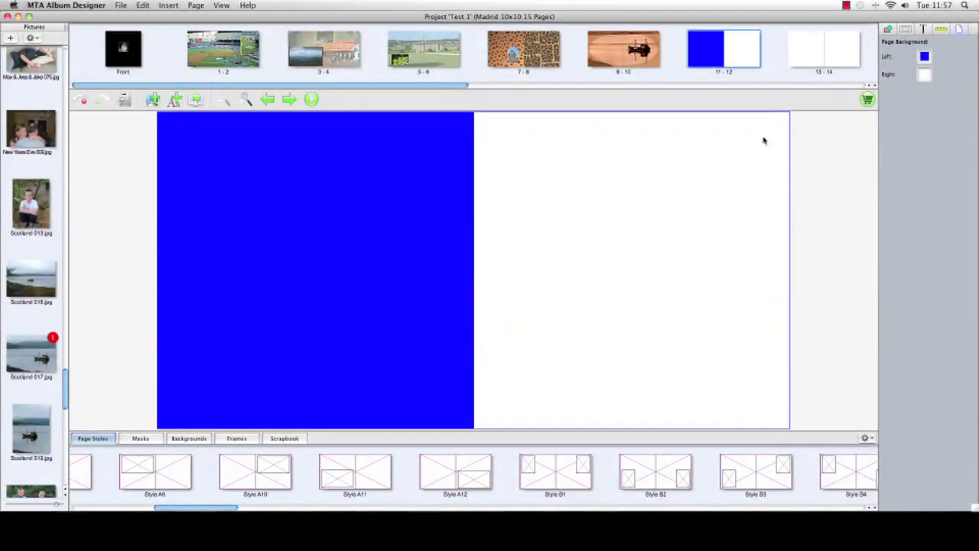
{"action": "left_click", "coordinate": [927, 75]}
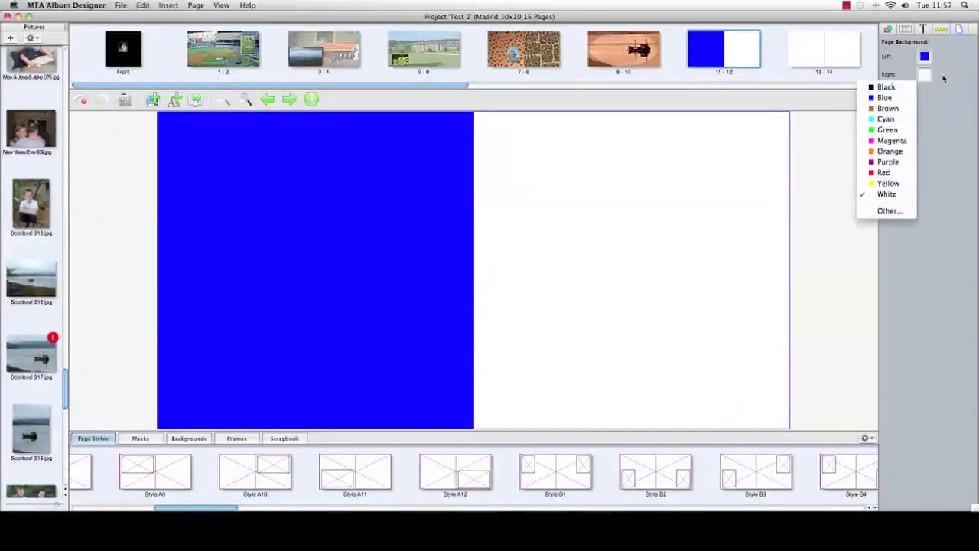
{"action": "left_click", "coordinate": [904, 86]}
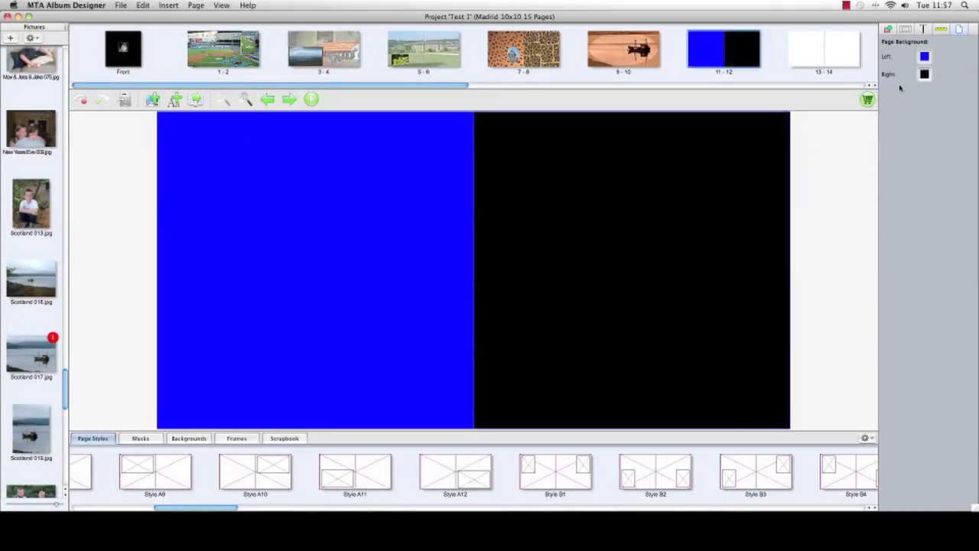
Add a picture box to page 11 and enlarge it into a tall portrait rectangle covering much of the page's height.
{"action": "left_click", "coordinate": [153, 100]}
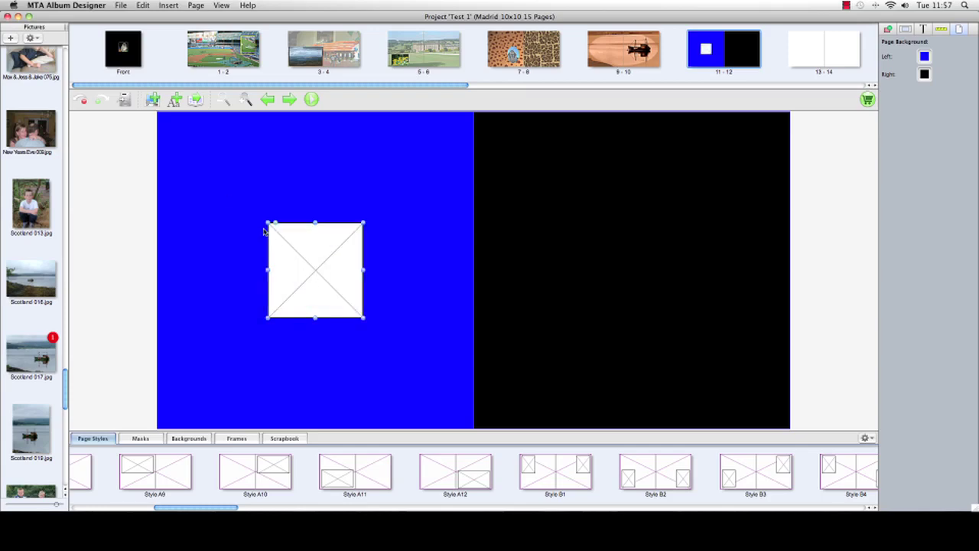
{"action": "left_click_drag", "start_coordinate": [268, 224], "coordinate": [212, 165]}
{"action": "left_click_drag", "start_coordinate": [286, 320], "coordinate": [283, 384]}
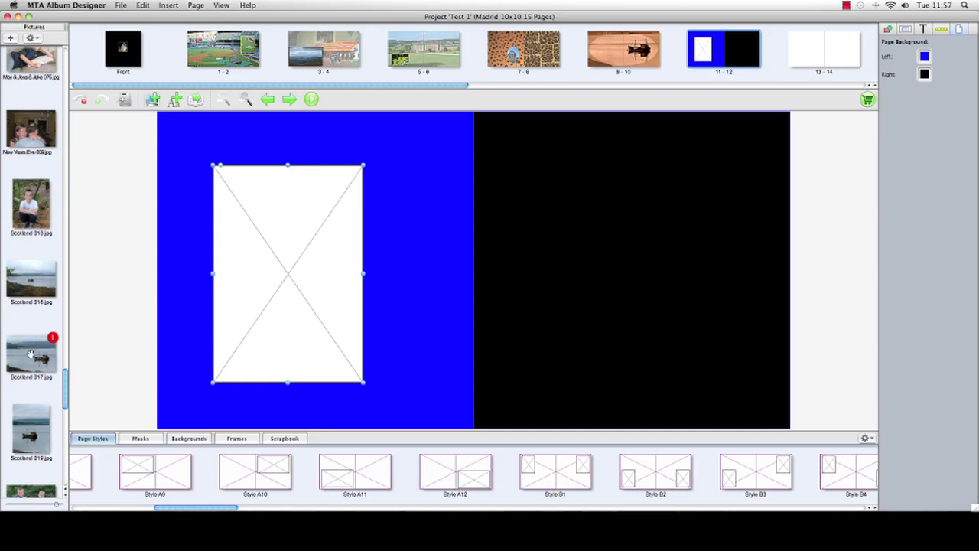
Place Scotland 017.jpg in the page 11 picture box and shift its crop area so the whole boat is framed.
{"action": "left_click_drag", "start_coordinate": [30, 354], "coordinate": [309, 279]}
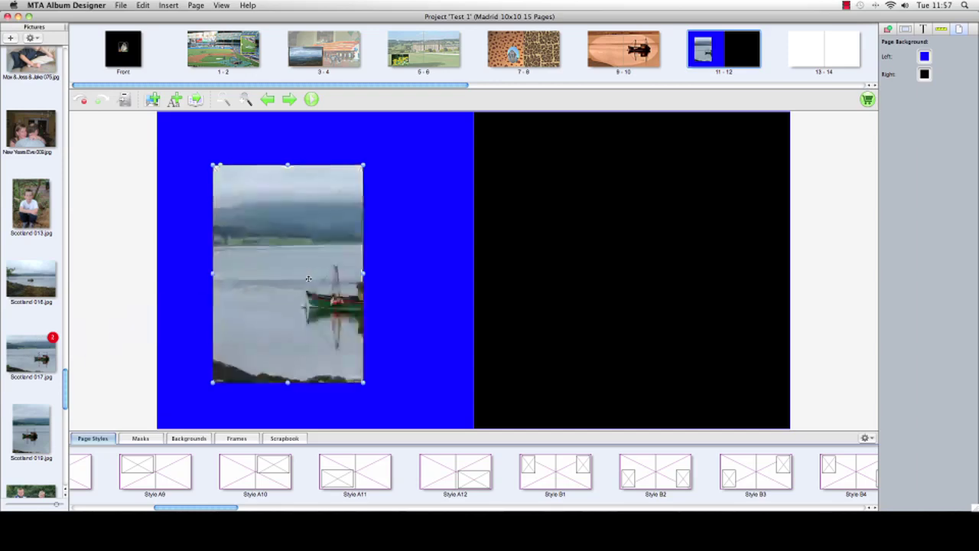
{"action": "double_click", "coordinate": [308, 278]}
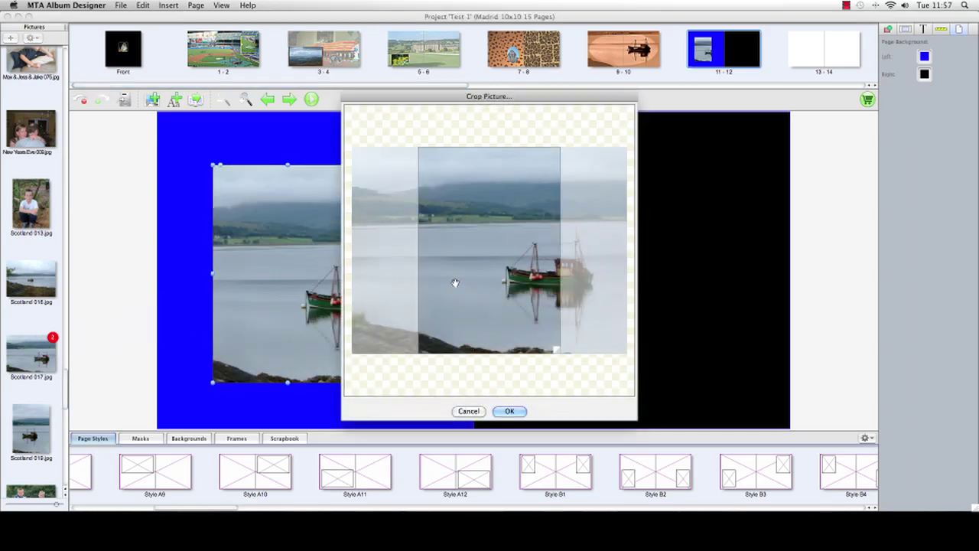
{"action": "left_click_drag", "start_coordinate": [454, 282], "coordinate": [509, 286]}
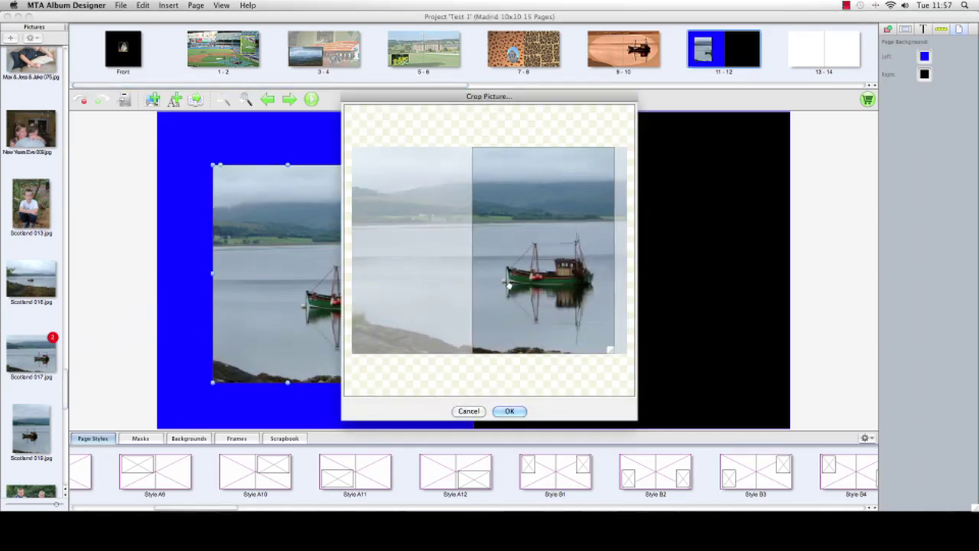
{"action": "left_click", "coordinate": [514, 412]}
{"action": "left_click", "coordinate": [459, 343]}
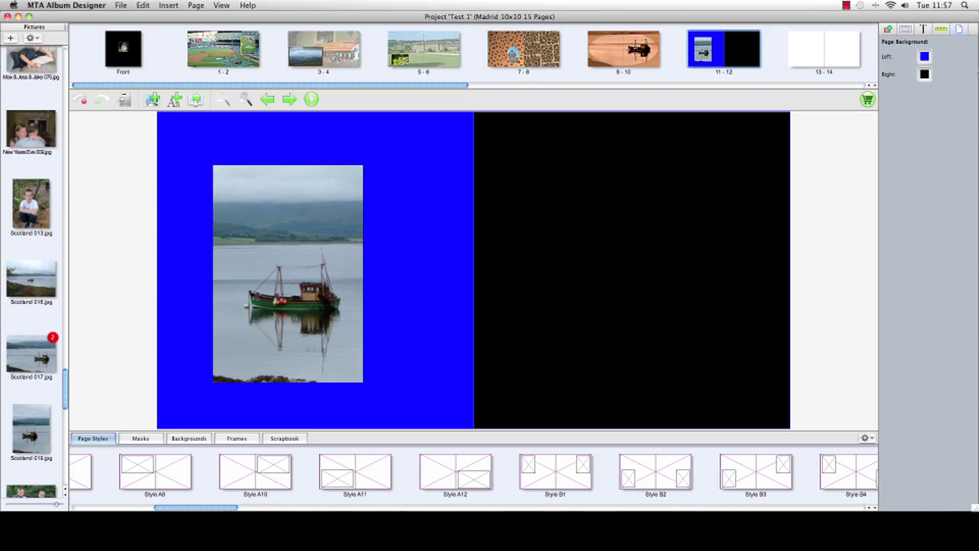
Set the page 11 background to Black and move the boat picture horizontally to the centre of the page.
{"action": "left_click", "coordinate": [924, 56]}
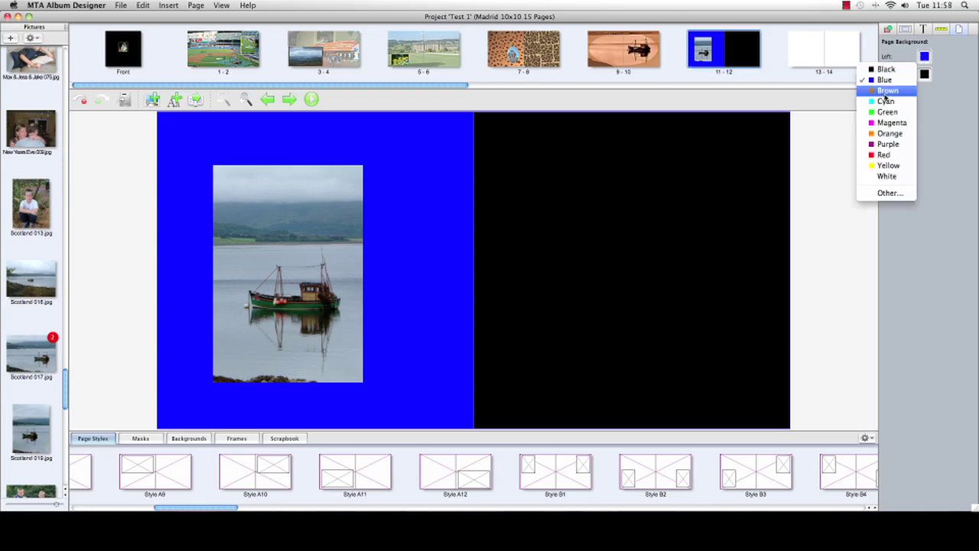
{"action": "left_click", "coordinate": [885, 71]}
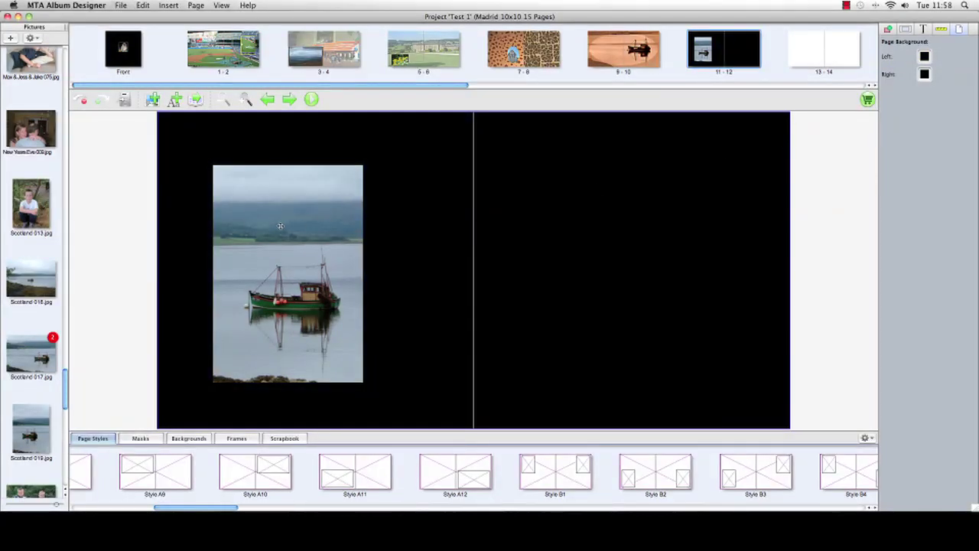
{"action": "left_click_drag", "start_coordinate": [283, 226], "coordinate": [321, 228]}
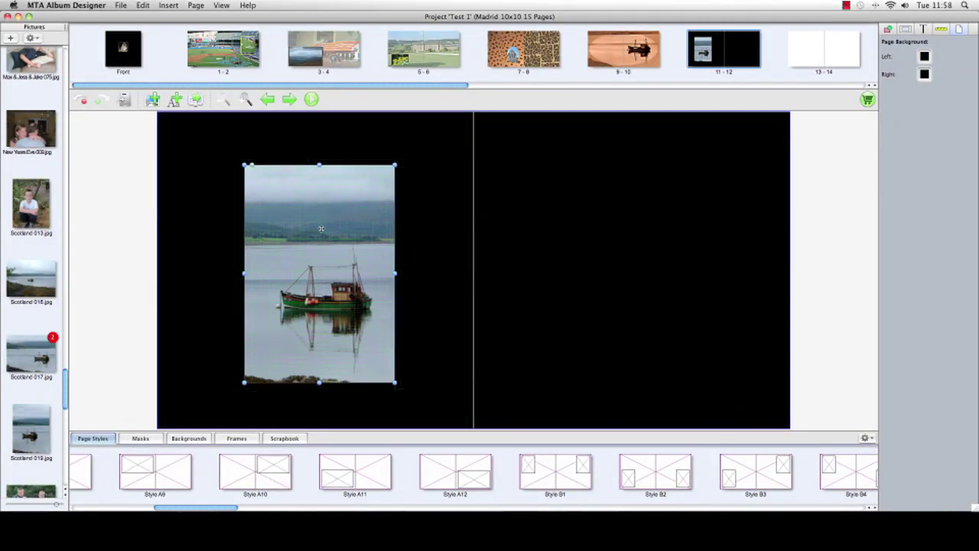
Set the page 12 background colour to Magenta.
{"action": "left_click", "coordinate": [564, 225]}
{"action": "left_click", "coordinate": [926, 75]}
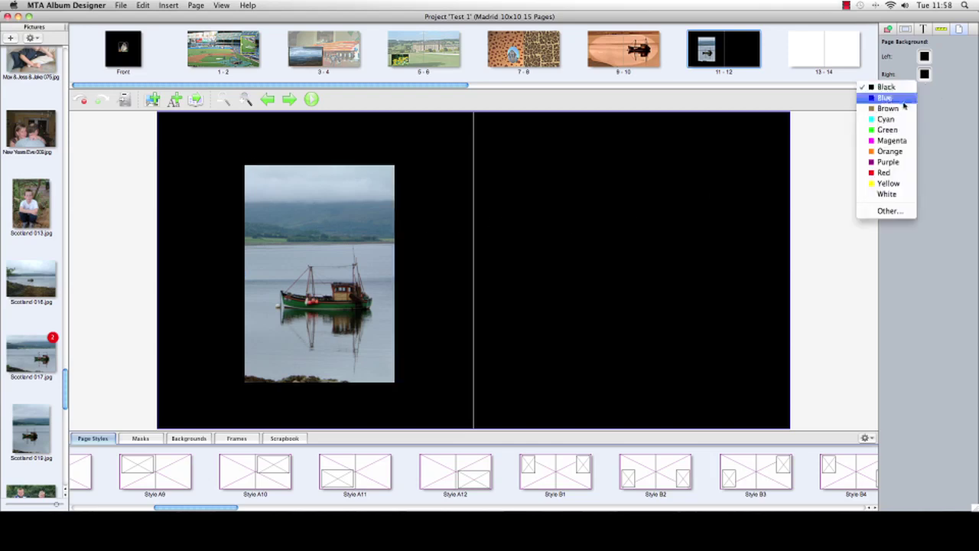
{"action": "left_click", "coordinate": [899, 140]}
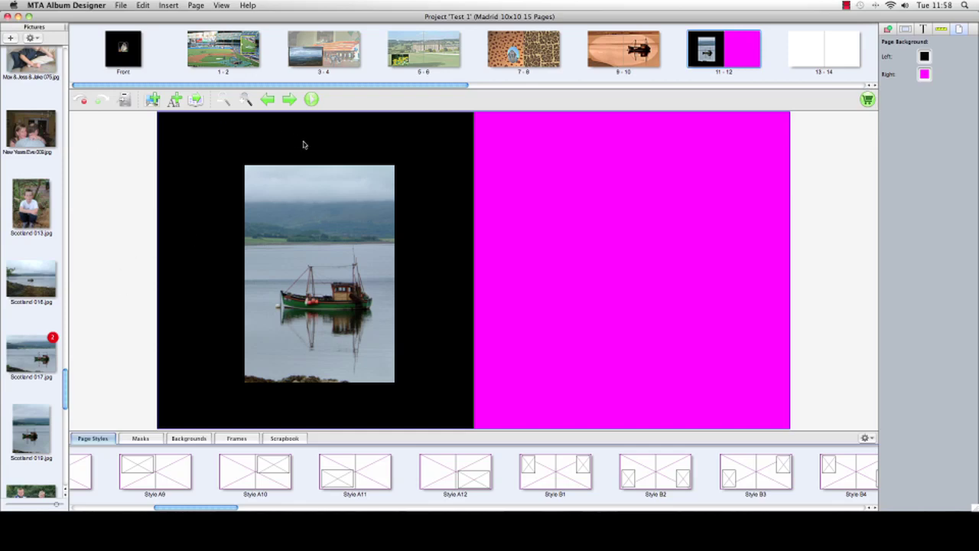
Add a second picture box, move it onto page 12 and enlarge it into a tall portrait rectangle.
{"action": "left_click", "coordinate": [150, 100]}
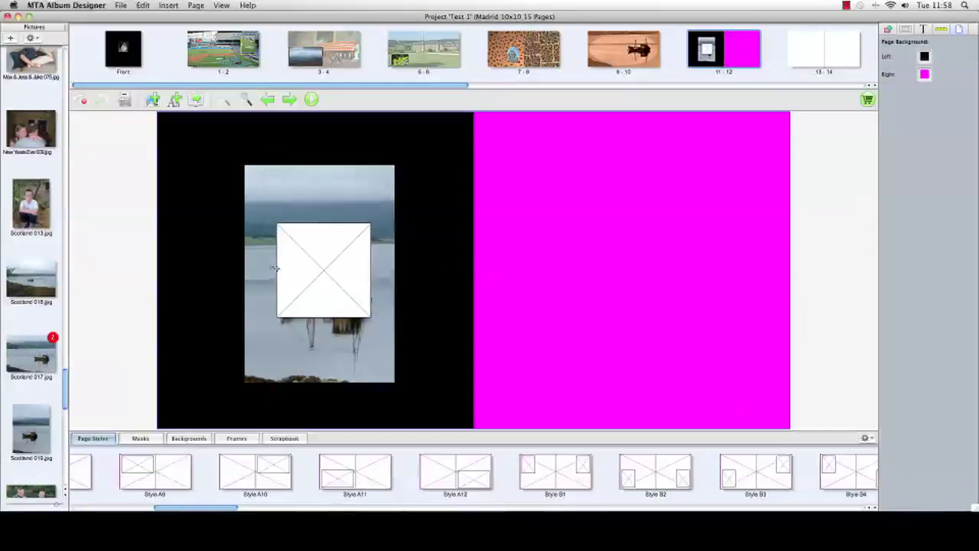
{"action": "left_click_drag", "start_coordinate": [287, 268], "coordinate": [549, 199]}
{"action": "left_click_drag", "start_coordinate": [632, 255], "coordinate": [669, 365]}
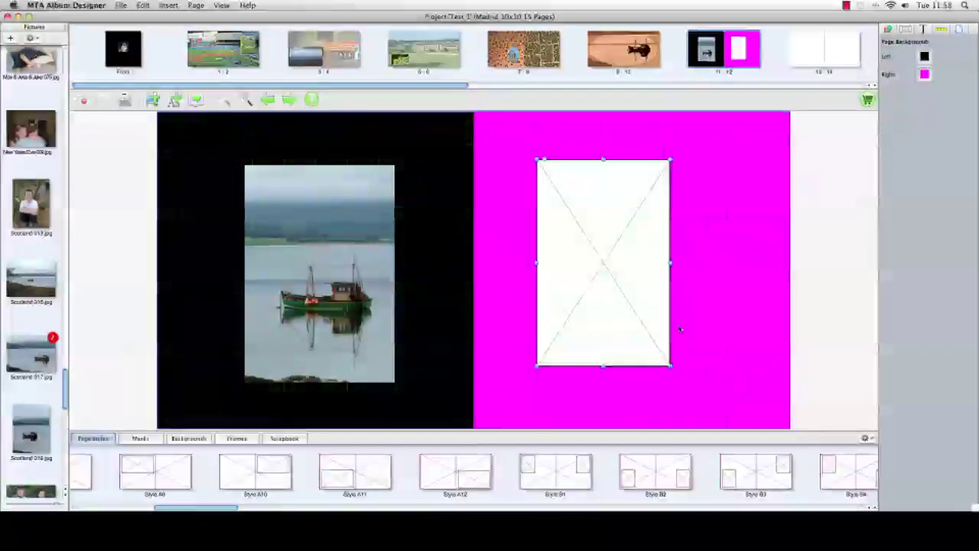
Place Thornton Le Dale 031.jpg in the page 12 picture box and crop it to the moored sailing boats.
{"action": "scroll", "coordinate": [65, 391], "scroll_direction": "down", "scroll_amount": 5}
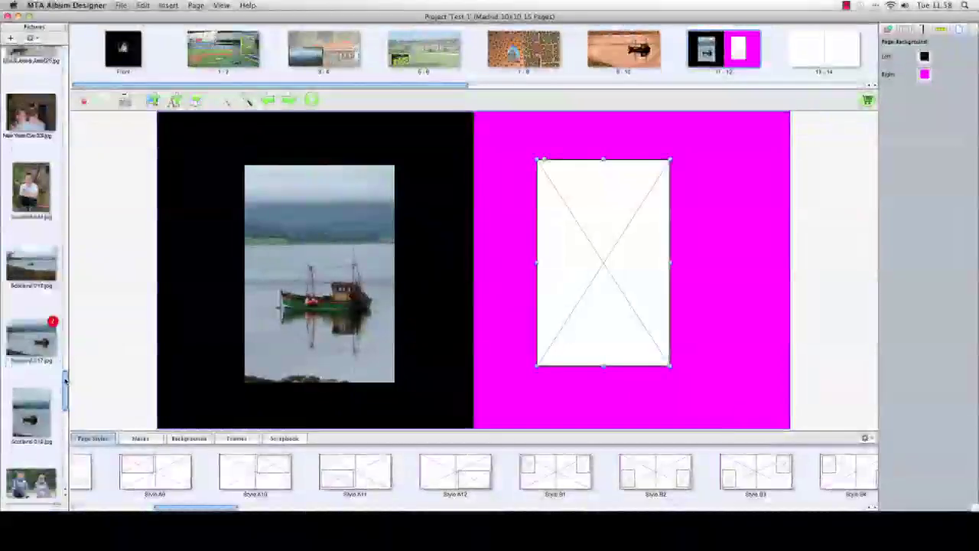
{"action": "scroll", "coordinate": [65, 421], "scroll_direction": "down", "scroll_amount": 2}
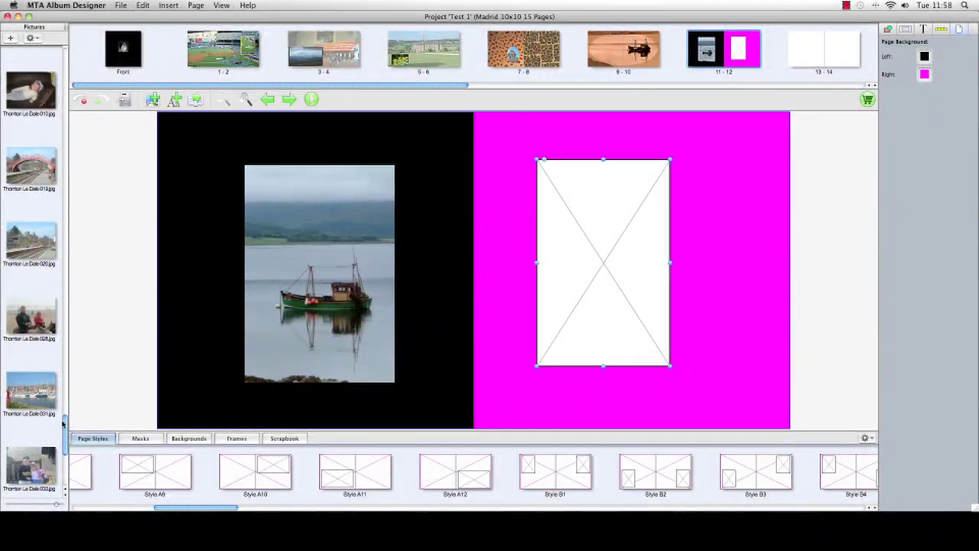
{"action": "left_click_drag", "start_coordinate": [23, 397], "coordinate": [604, 309]}
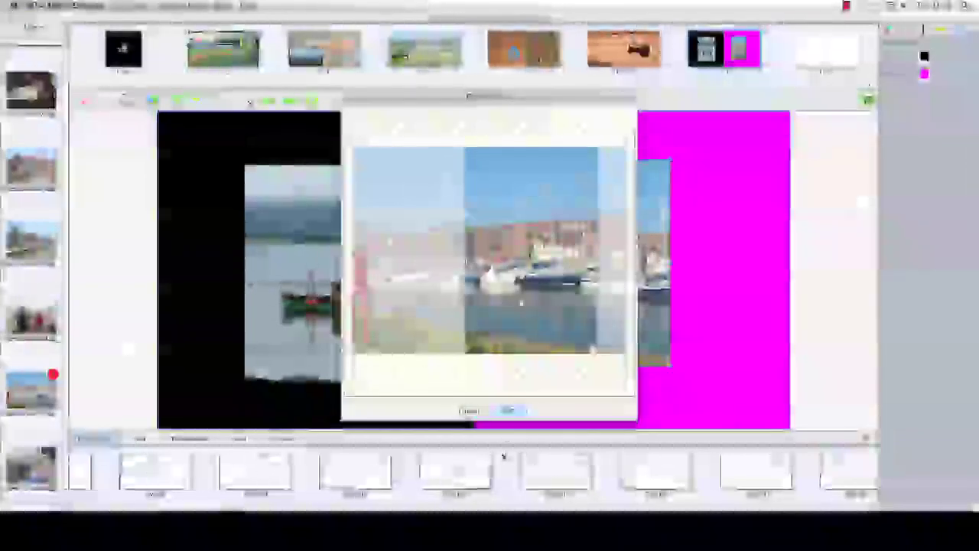
{"action": "left_click", "coordinate": [510, 411]}
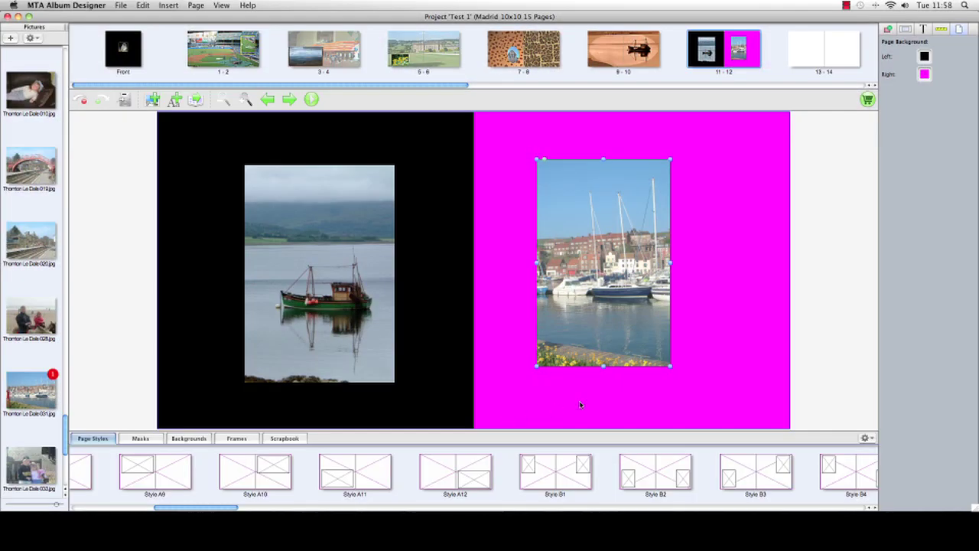